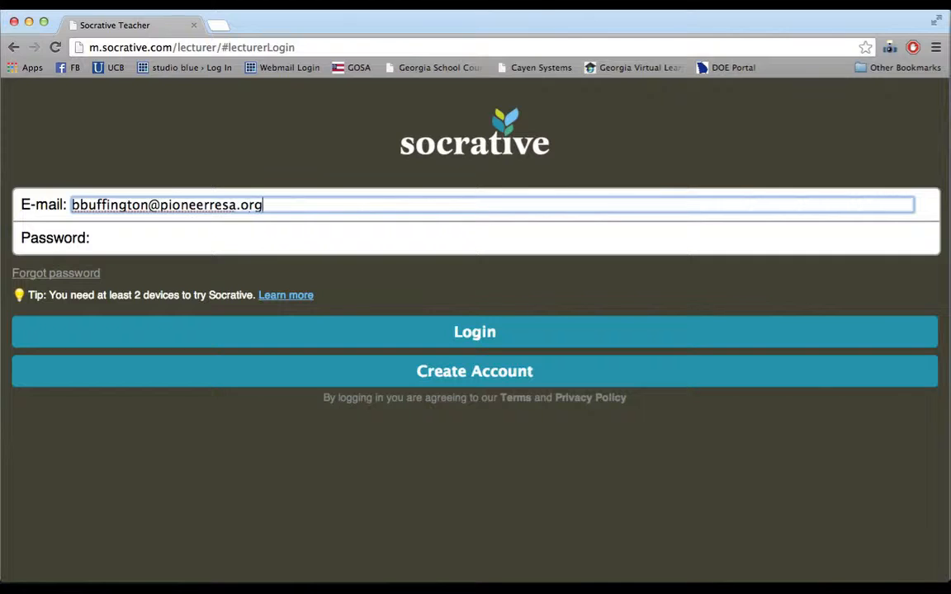
pyautogui.press('Tab')
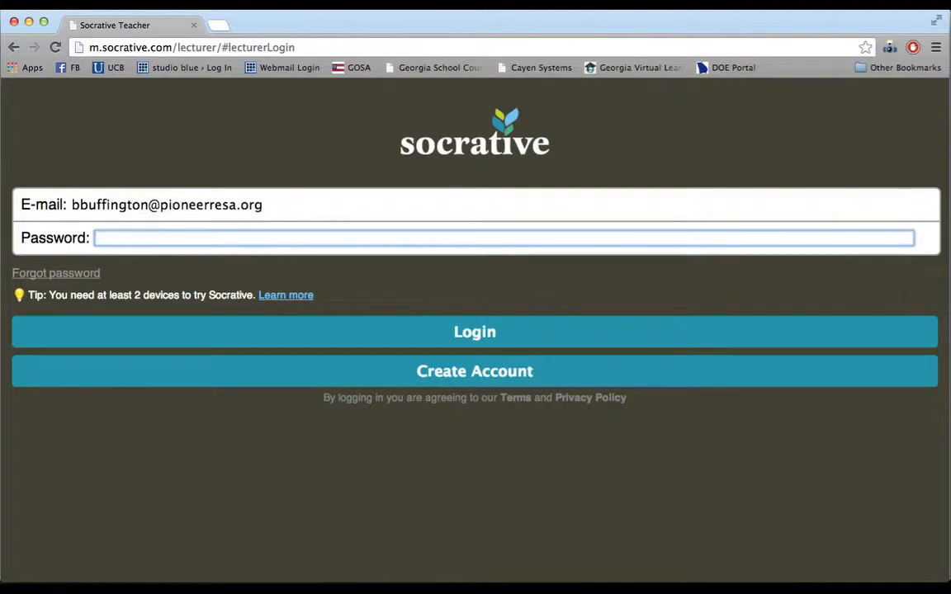
pyautogui.write('•••••••')
pyautogui.click(439, 339)
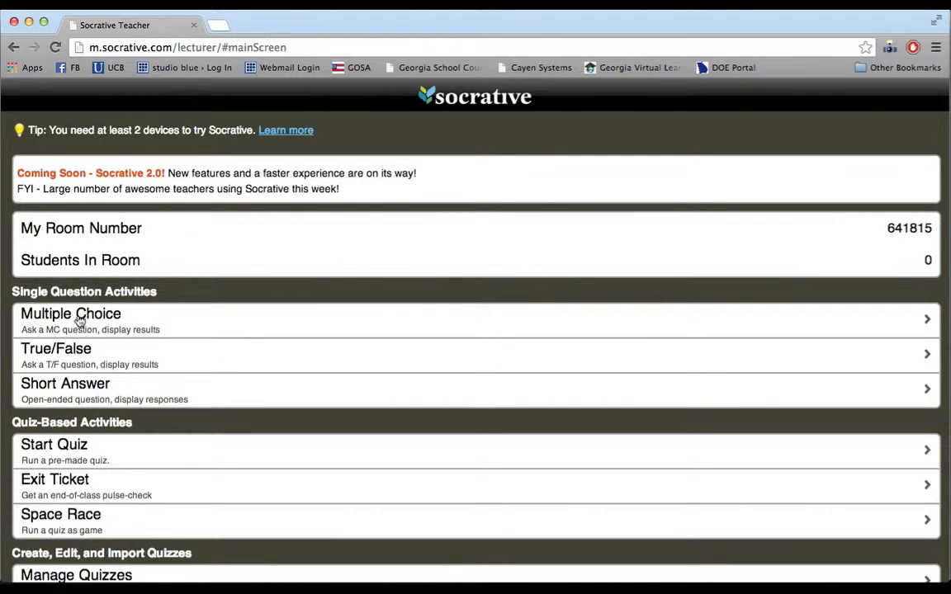
pyautogui.click(104, 325)
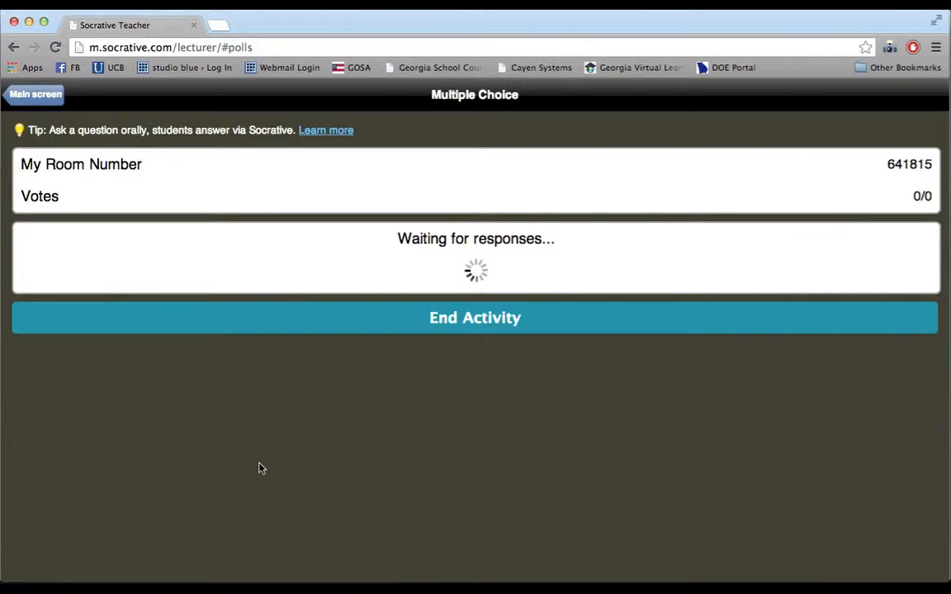
# - Open socrative.com in Firefox and go to the Student Log In page
pyautogui.moveTo(219, 568)
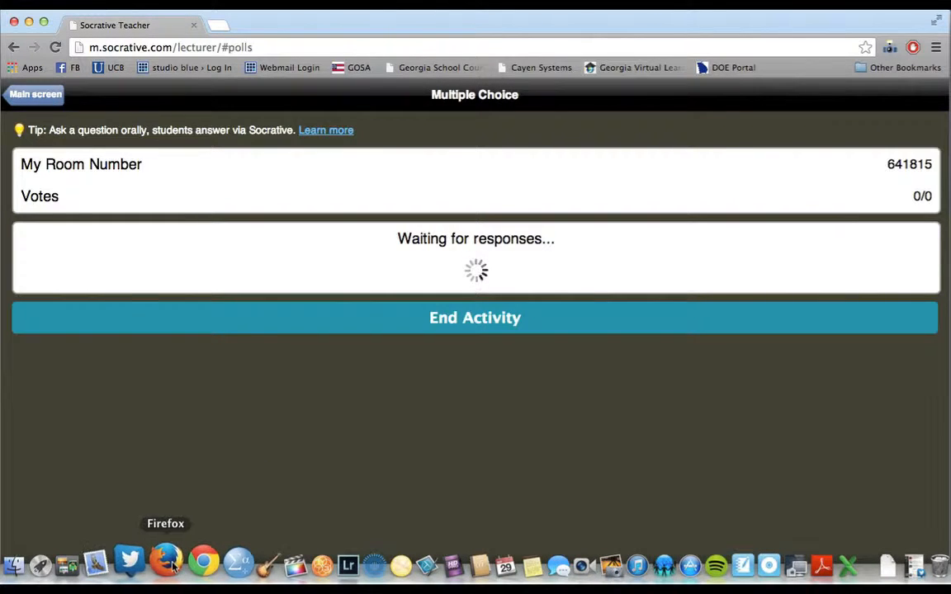
pyautogui.click(169, 563)
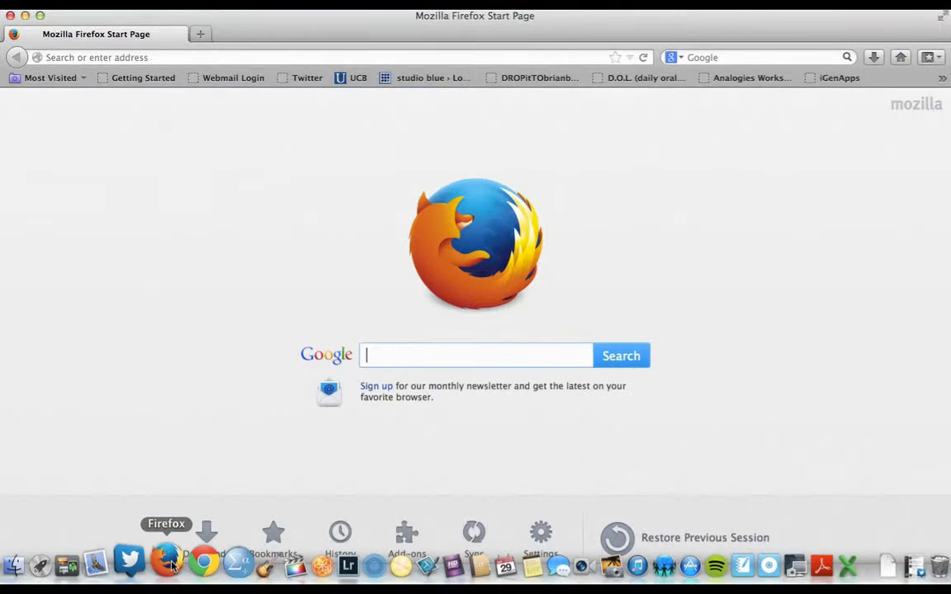
pyautogui.click(163, 59)
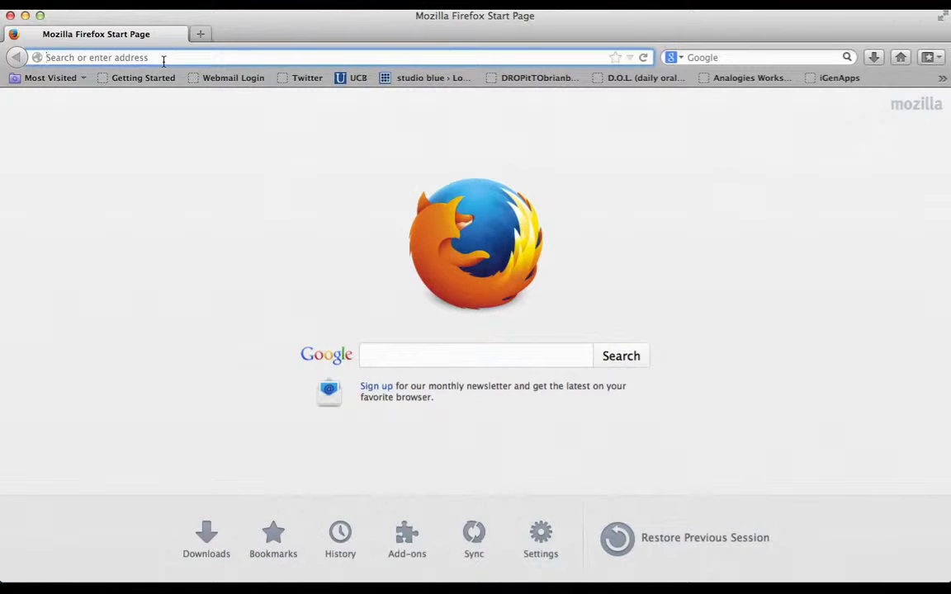
pyautogui.write('socrative')
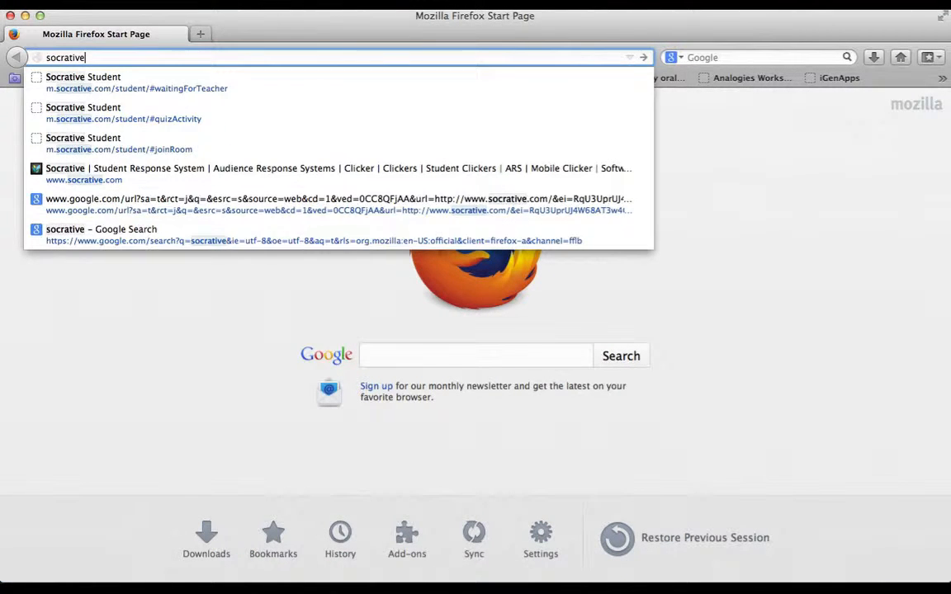
pyautogui.write('.com')
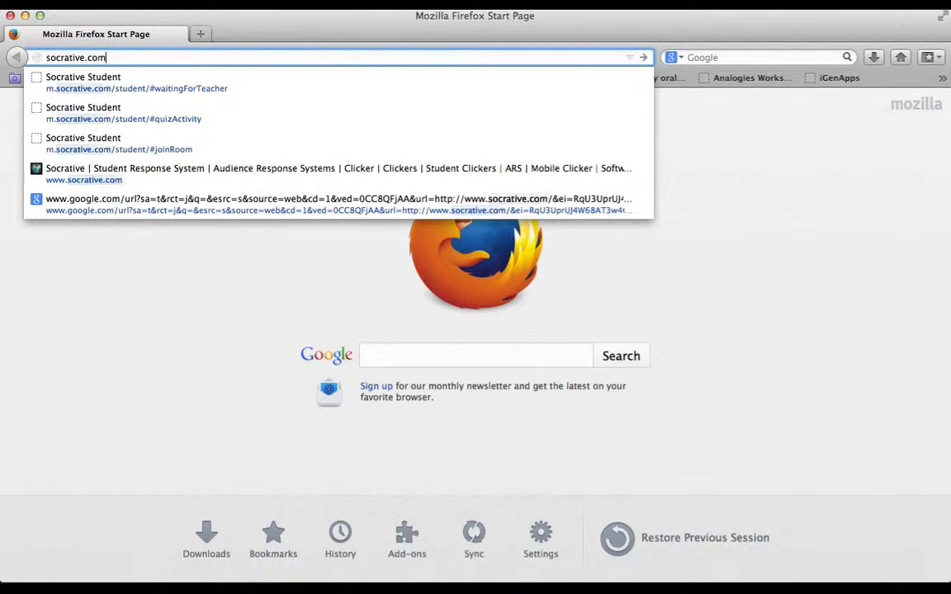
pyautogui.press('Return')
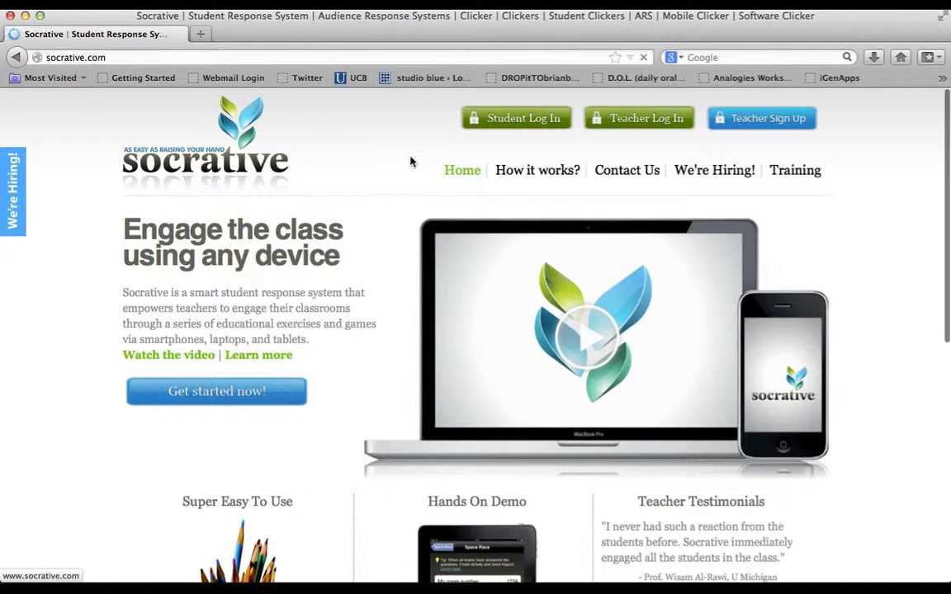
pyautogui.click(513, 124)
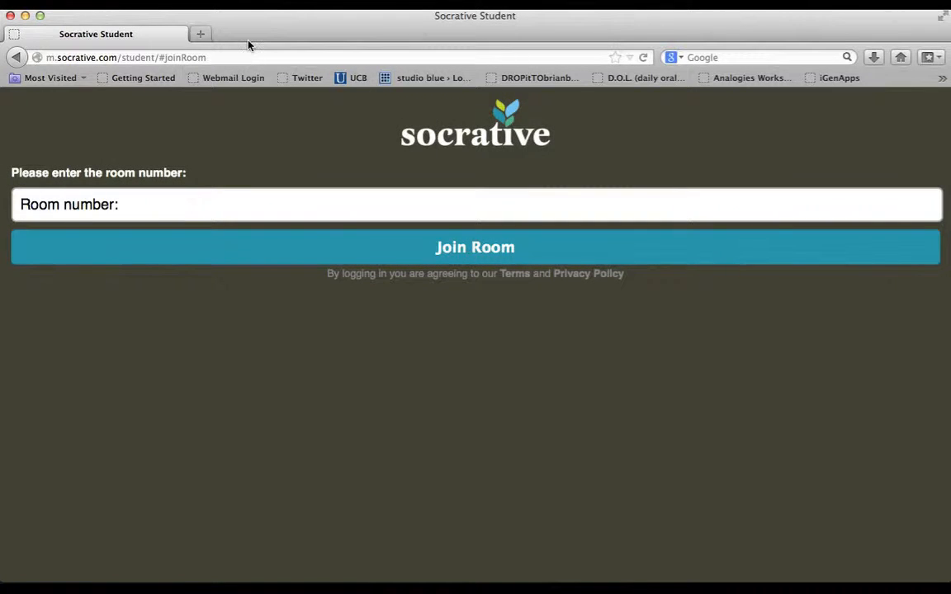
pyautogui.hotkey('ctrl', 'Up')
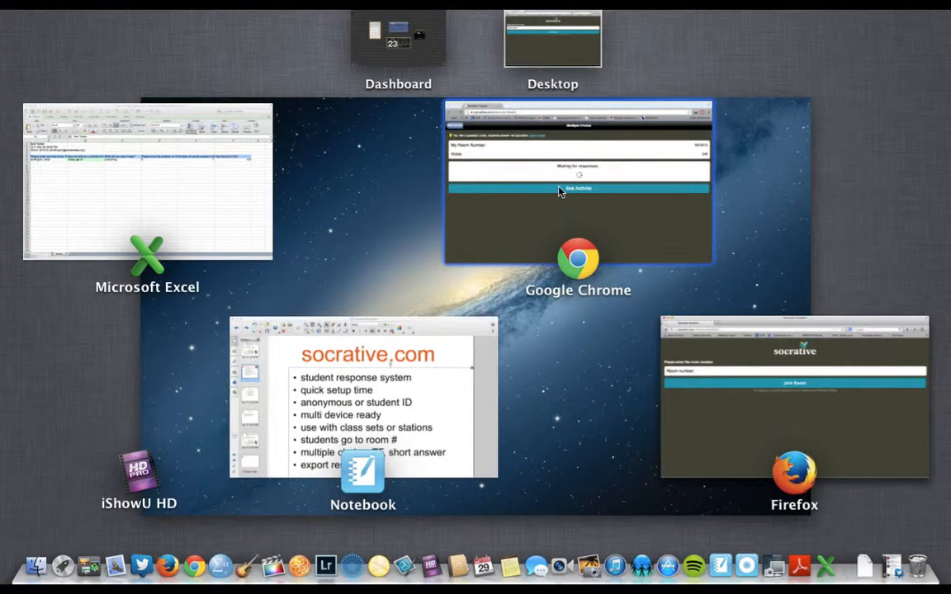
pyautogui.click(558, 190)
pyautogui.doubleClick(906, 164)
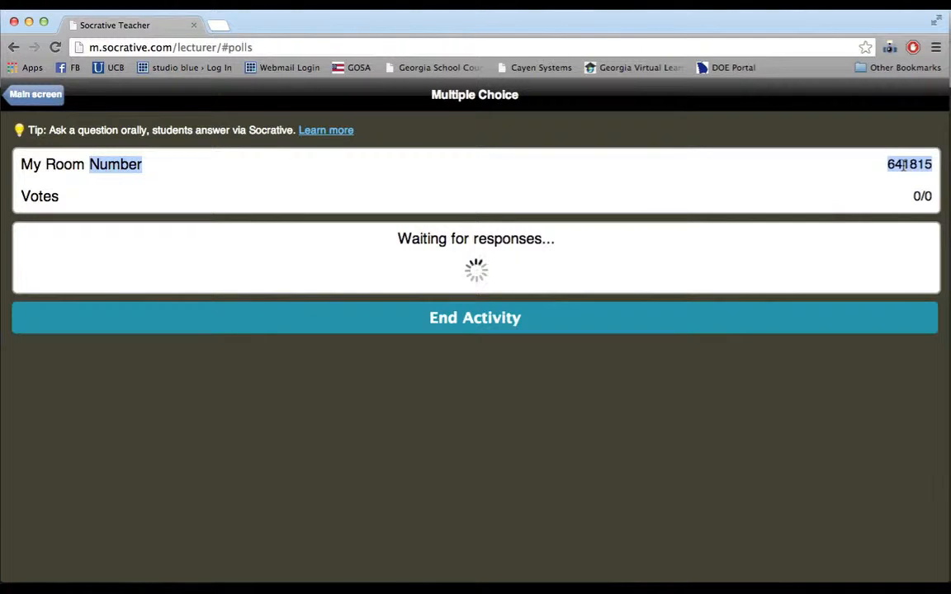
pyautogui.click(881, 170)
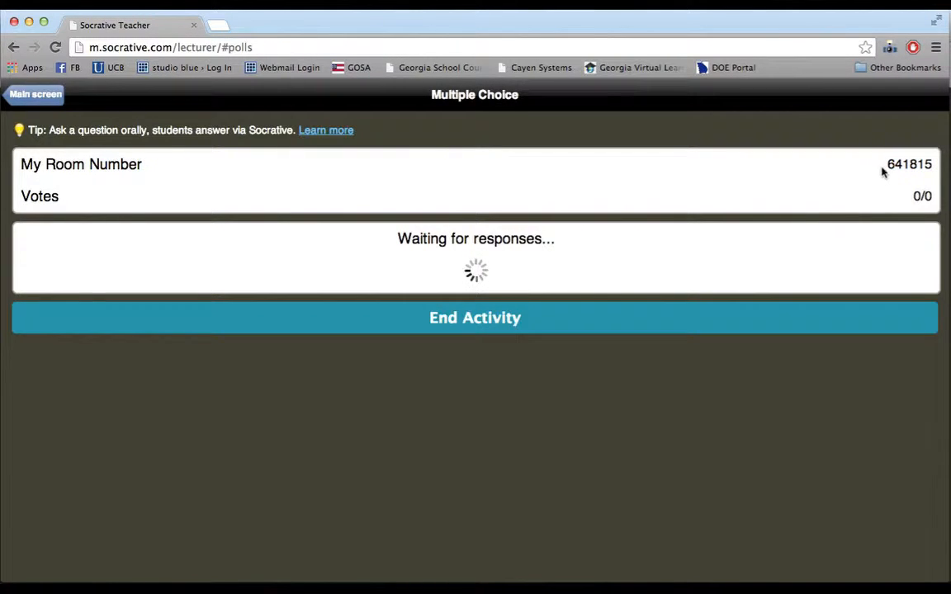
pyautogui.moveTo(888, 164); pyautogui.dragTo(931, 165)
pyautogui.hotkey('ctrl', 'c')
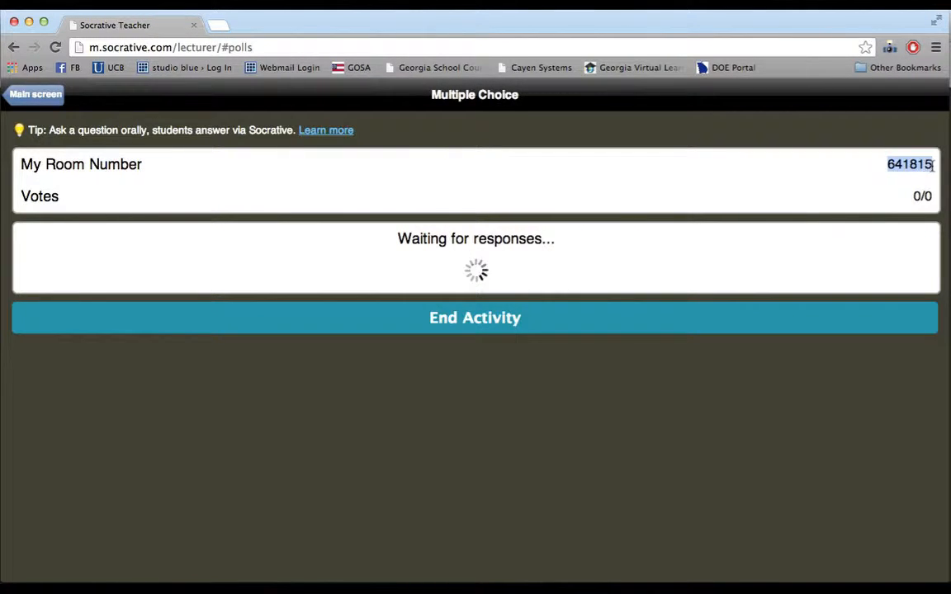
pyautogui.hotkey('ctrl', 'Up')
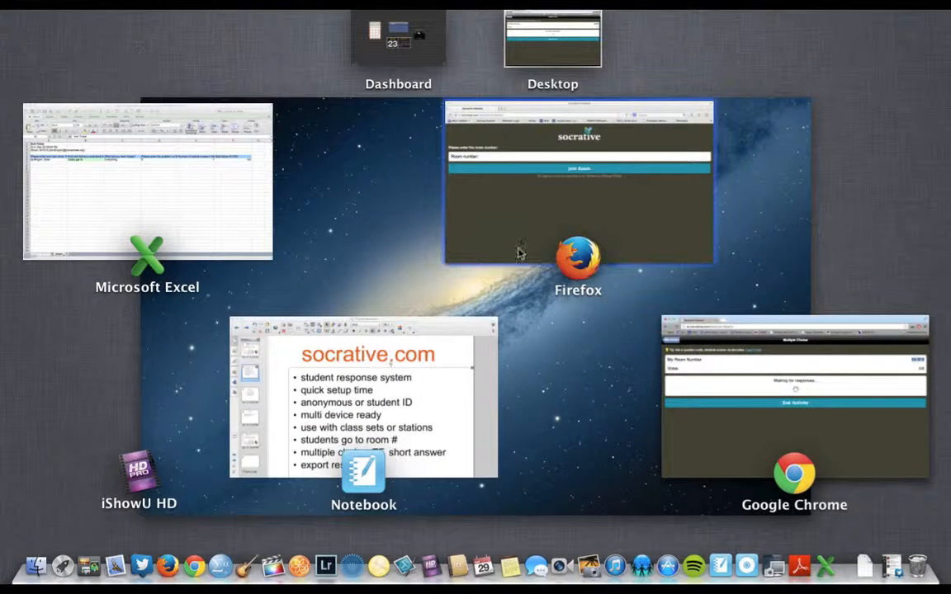
pyautogui.click(546, 223)
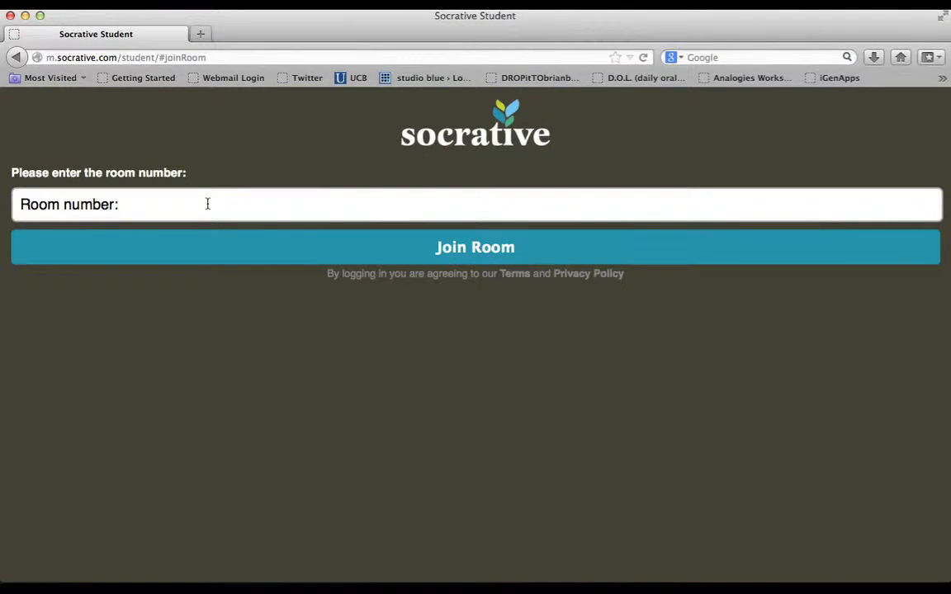
pyautogui.click(207, 204)
pyautogui.hotkey('ctrl', 'v')
pyautogui.click(438, 247)
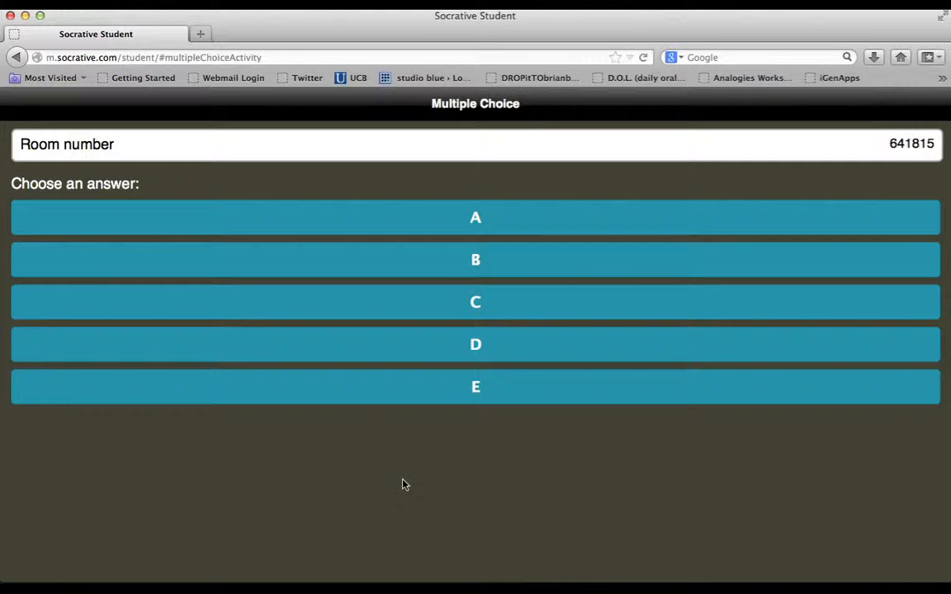
pyautogui.click(478, 307)
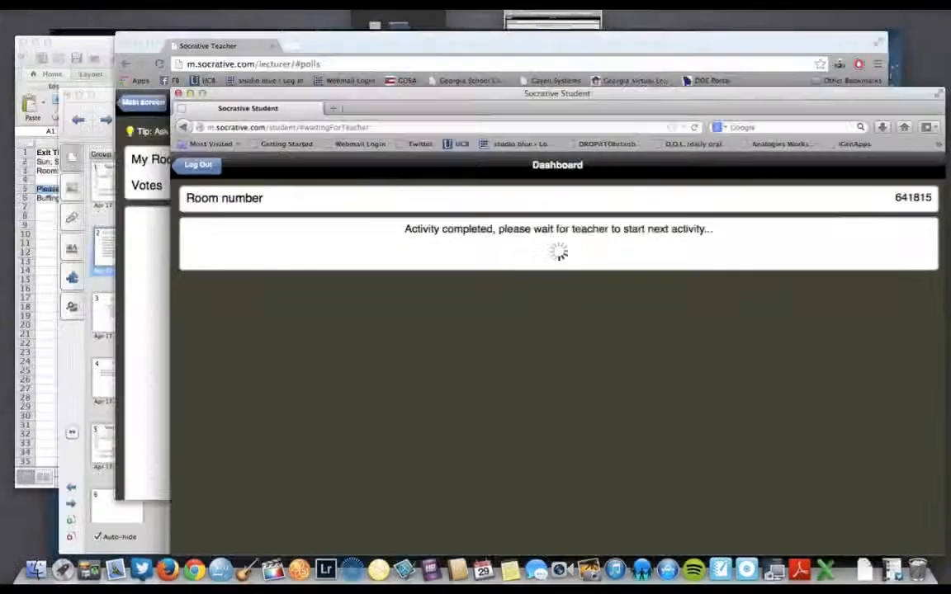
pyautogui.press('F3')
pyautogui.click(586, 230)
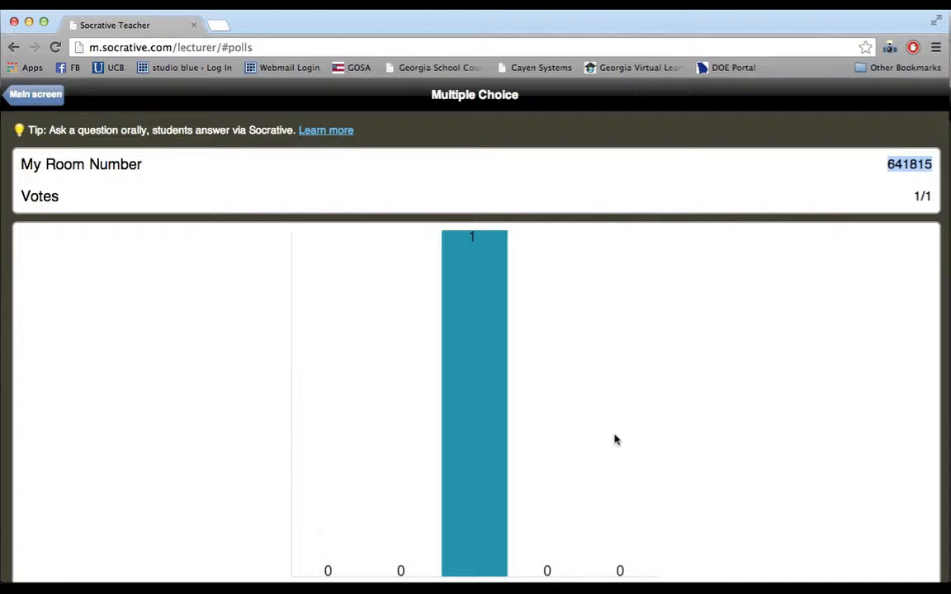
# - Check the single vote for C in the results chart, then return to the main screen
pyautogui.scroll(-2, 614, 440)
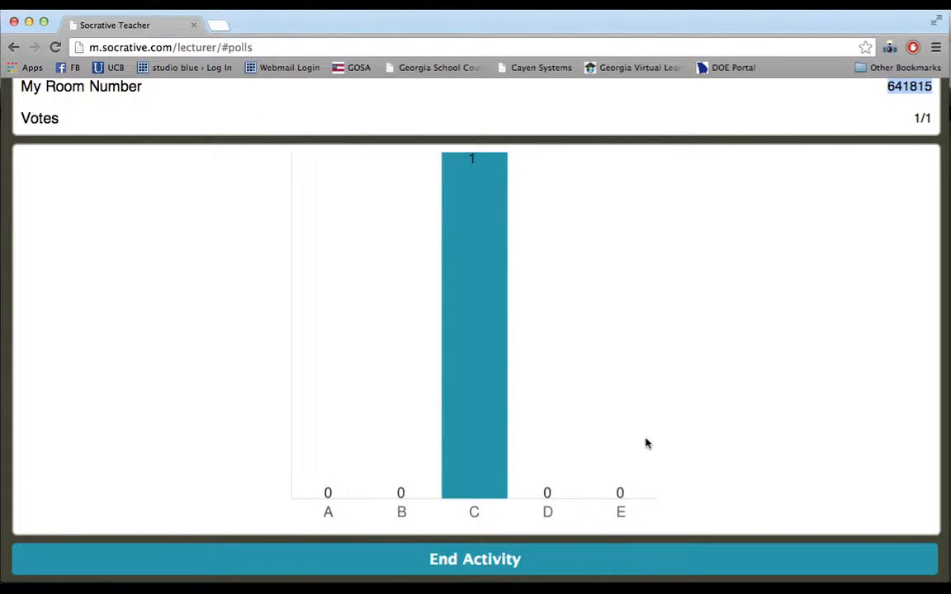
pyautogui.scroll(2, 670, 413)
pyautogui.scroll(-2, 670, 414)
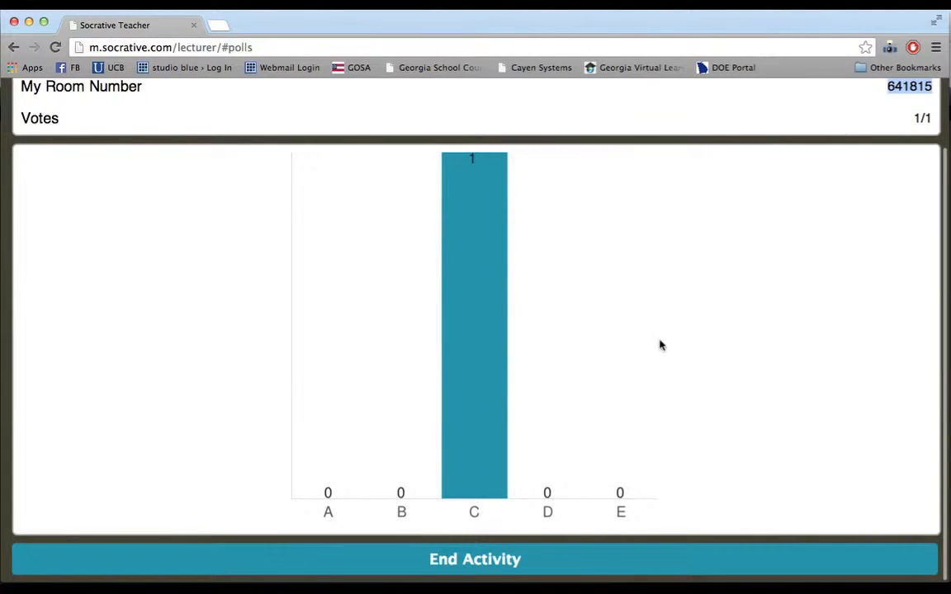
pyautogui.scroll(2, 660, 345)
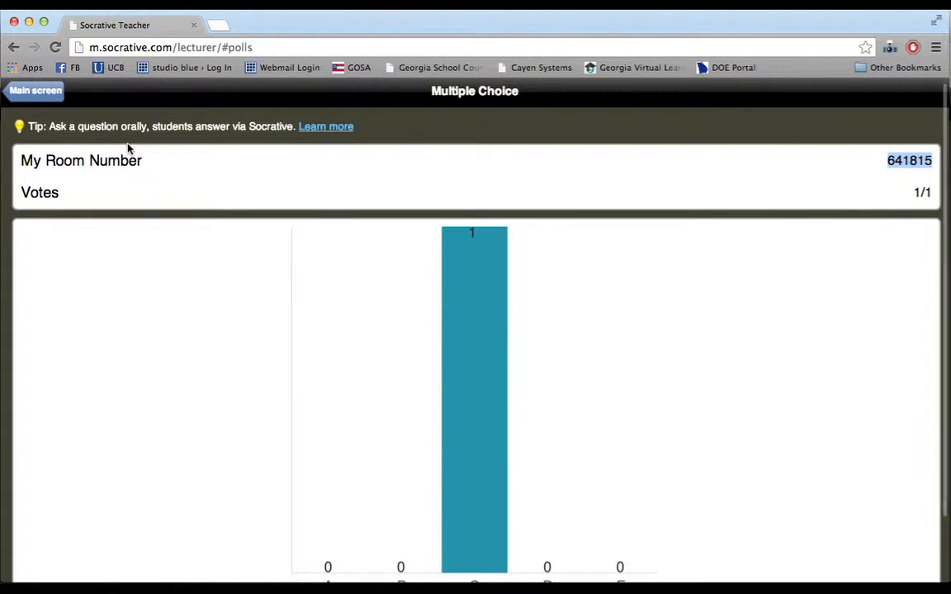
pyautogui.click(34, 92)
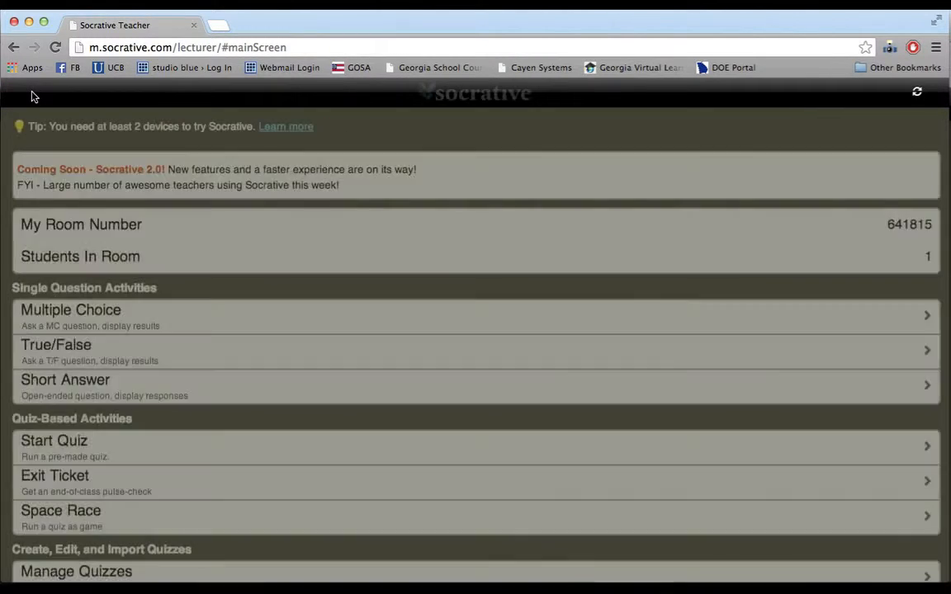
# - Scroll the teacher's main screen and go to Manage Quizzes
pyautogui.scroll(-3, 373, 409)
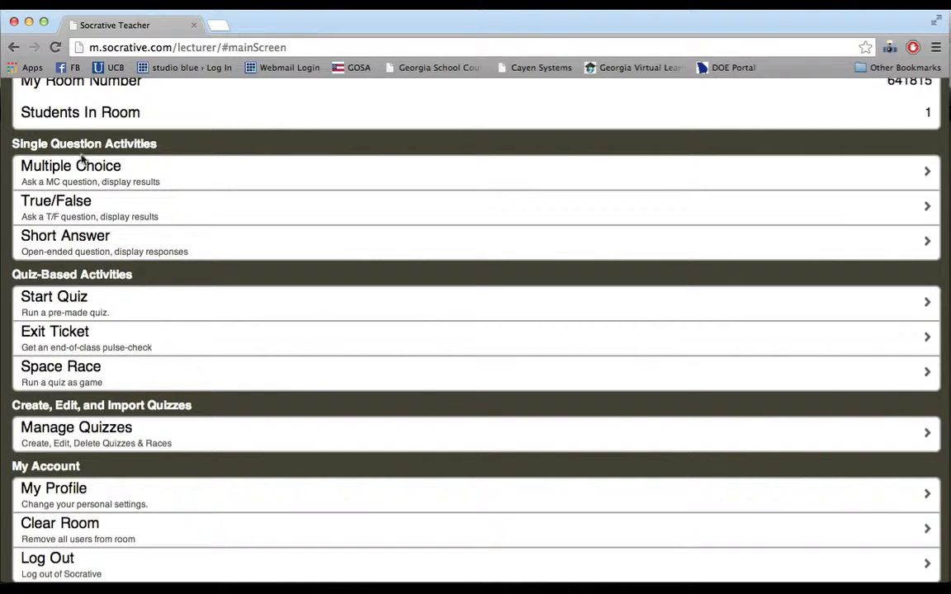
pyautogui.click(85, 439)
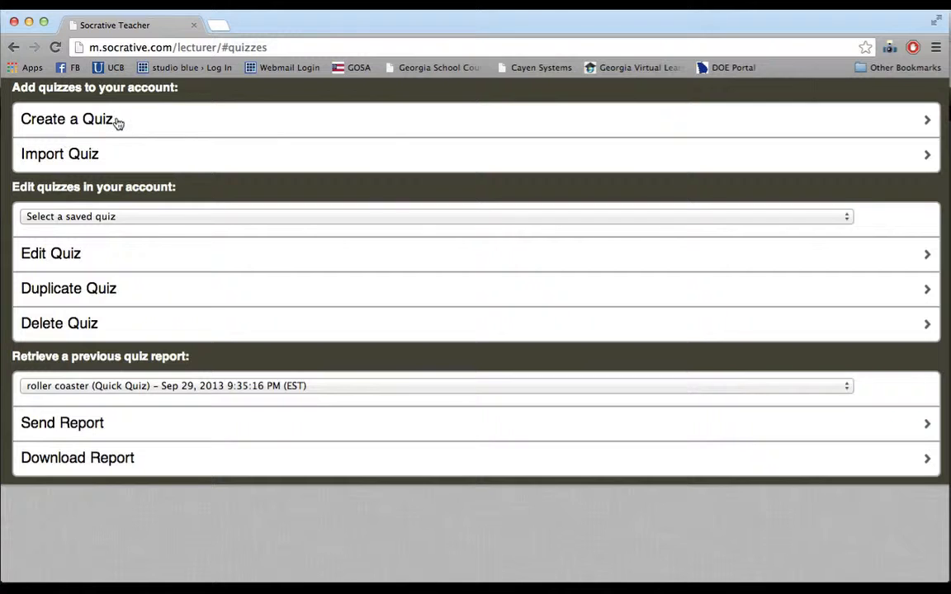
# - Start a new quiz and insert a Short Answer question as Question 1
pyautogui.click(67, 129)
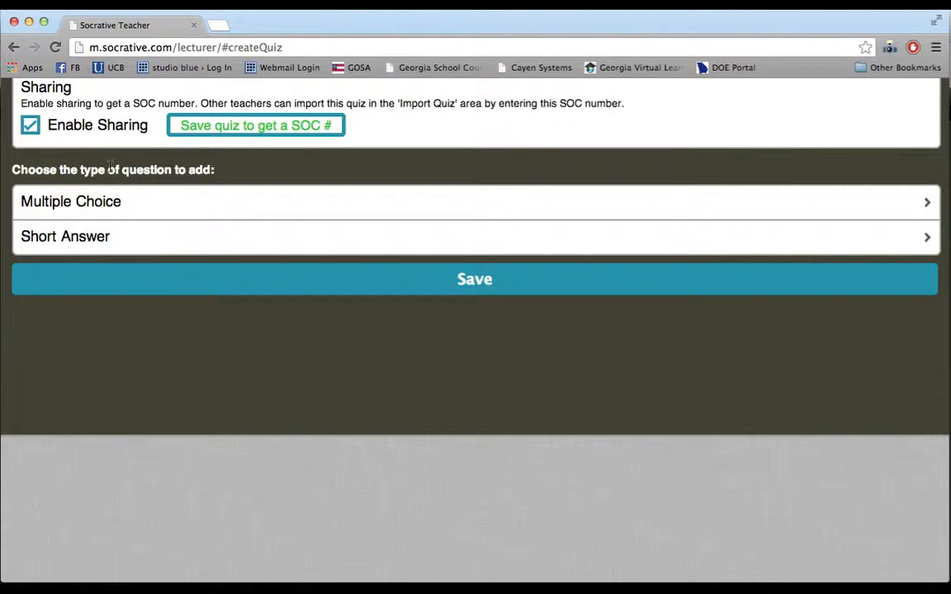
pyautogui.click(68, 235)
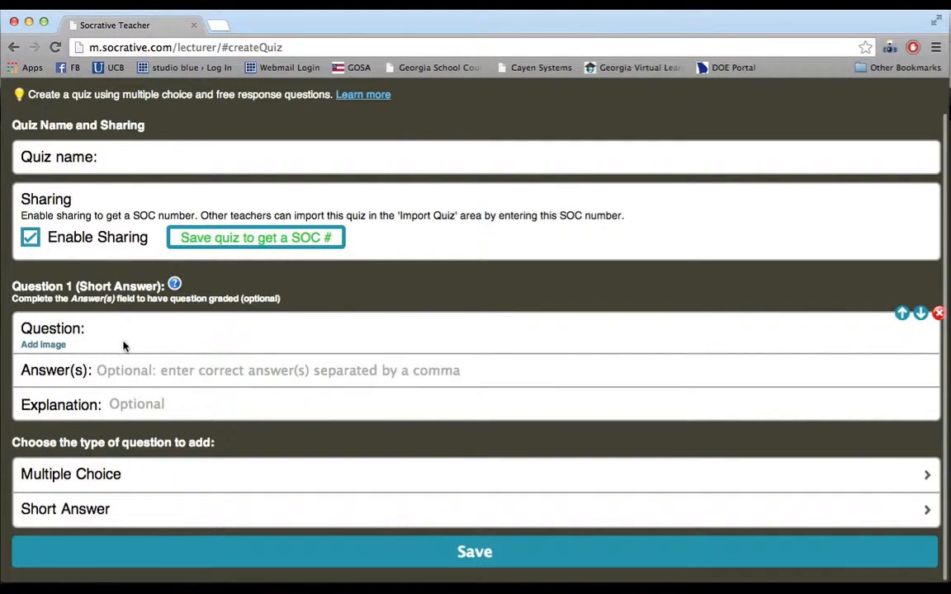
# - Write Question 1 as 'What kind of sound does a cow make?' with the answer 'moo'
pyautogui.click(118, 333)
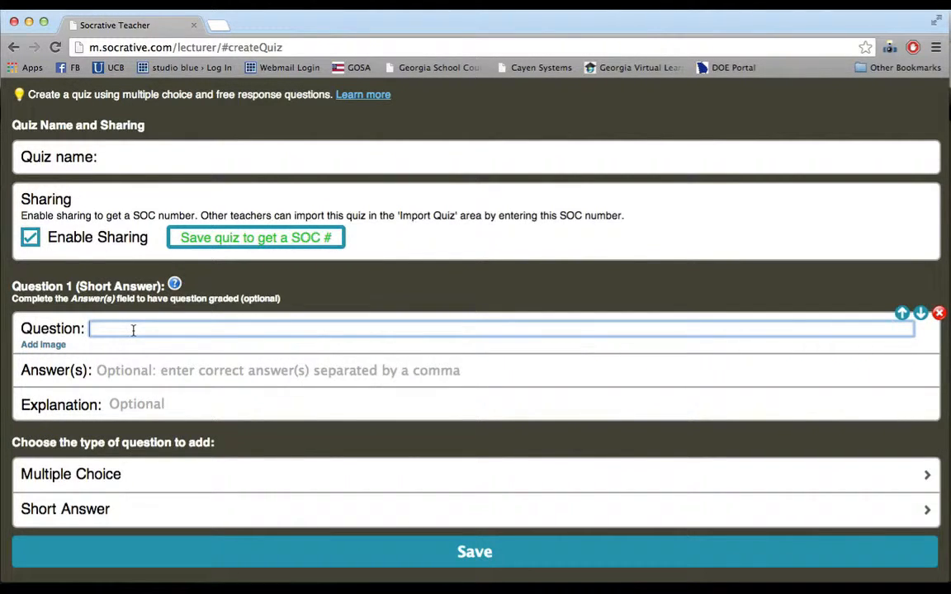
pyautogui.write('What sound do cows make?')
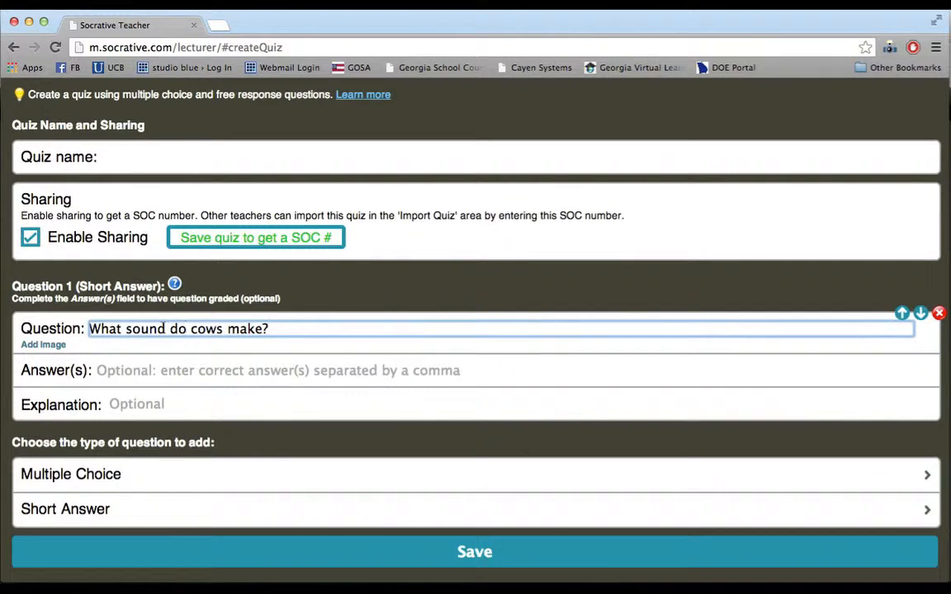
pyautogui.click(125, 330)
pyautogui.write('kind of')
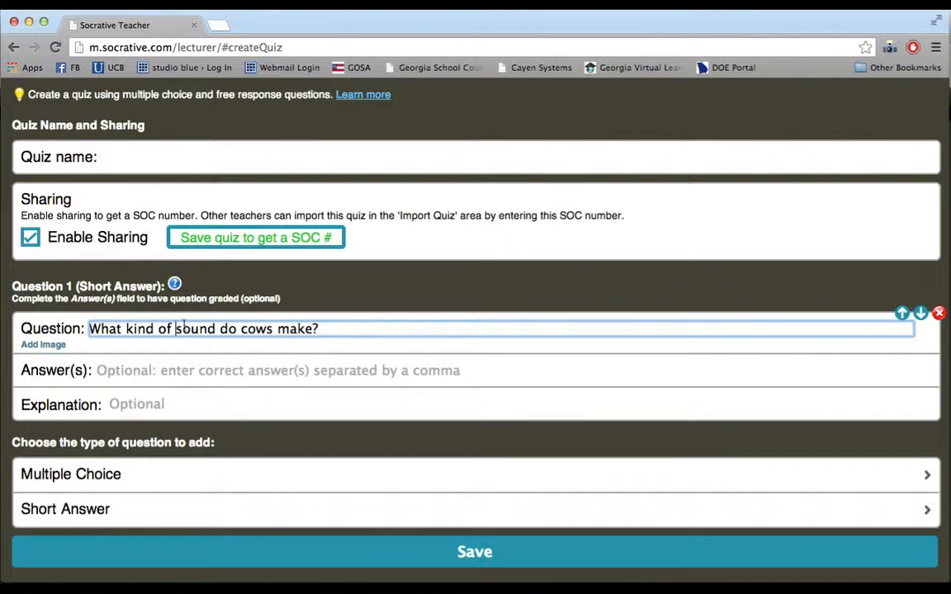
pyautogui.click(238, 329)
pyautogui.write('es a')
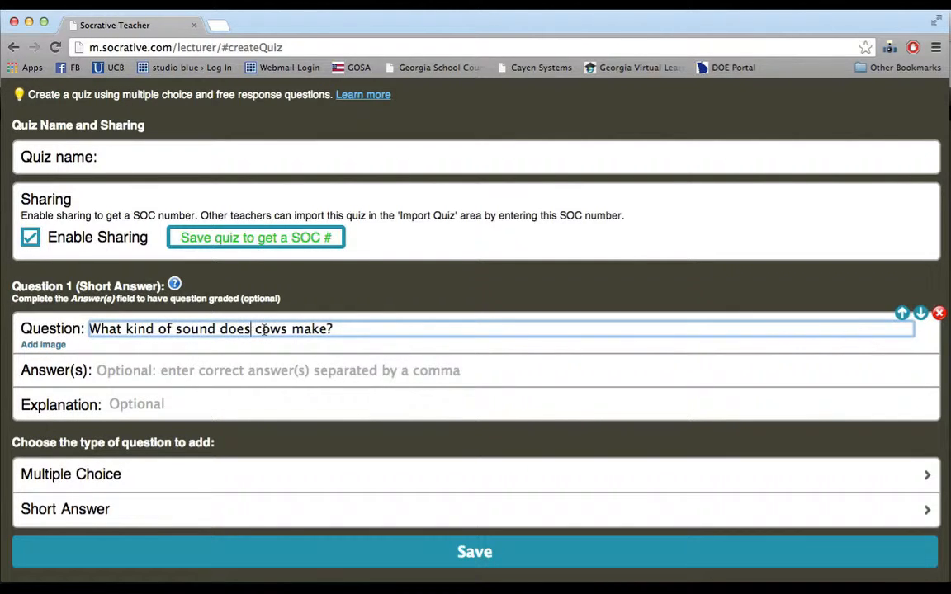
pyautogui.click(300, 329)
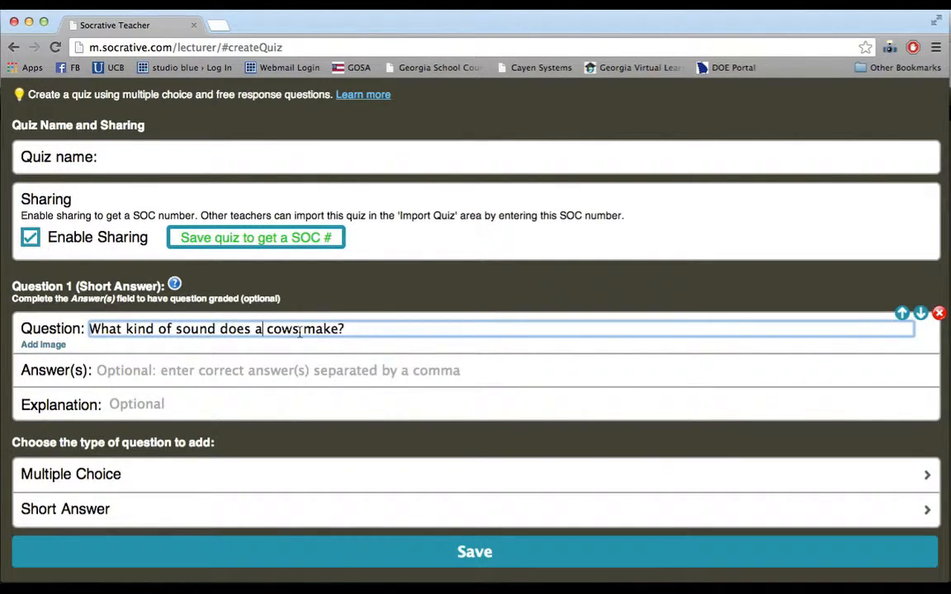
pyautogui.press('BackSpace')
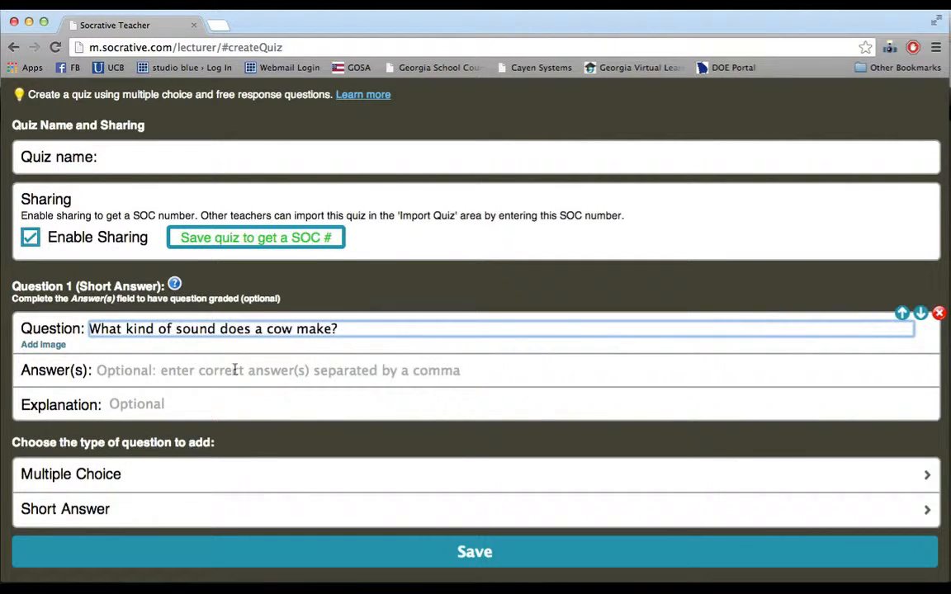
pyautogui.click(155, 372)
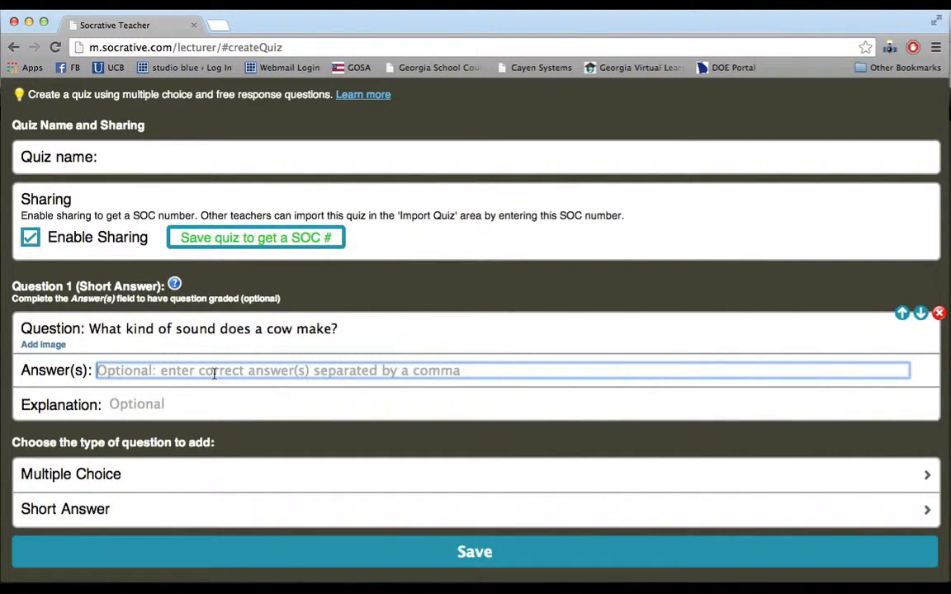
pyautogui.write('moo')
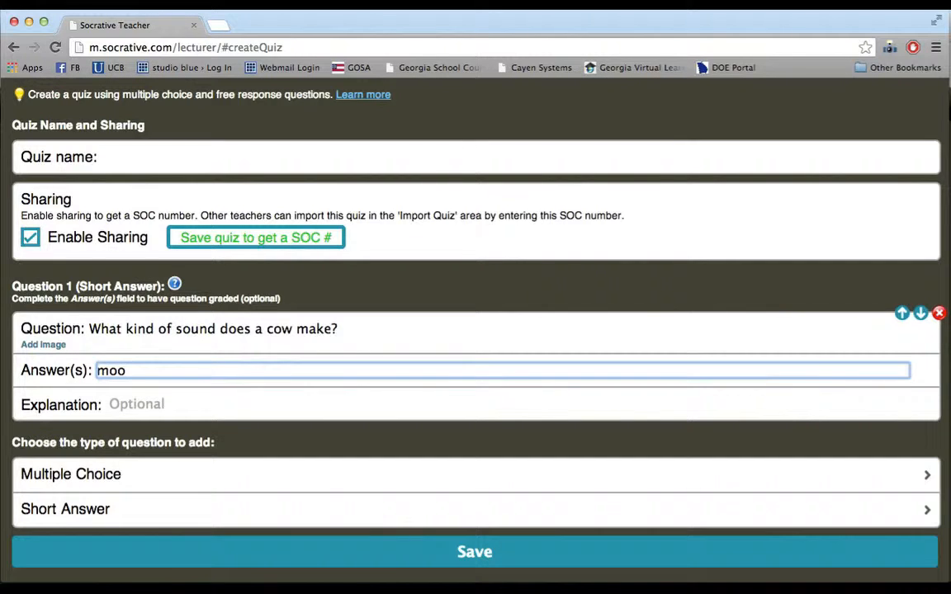
pyautogui.click(155, 402)
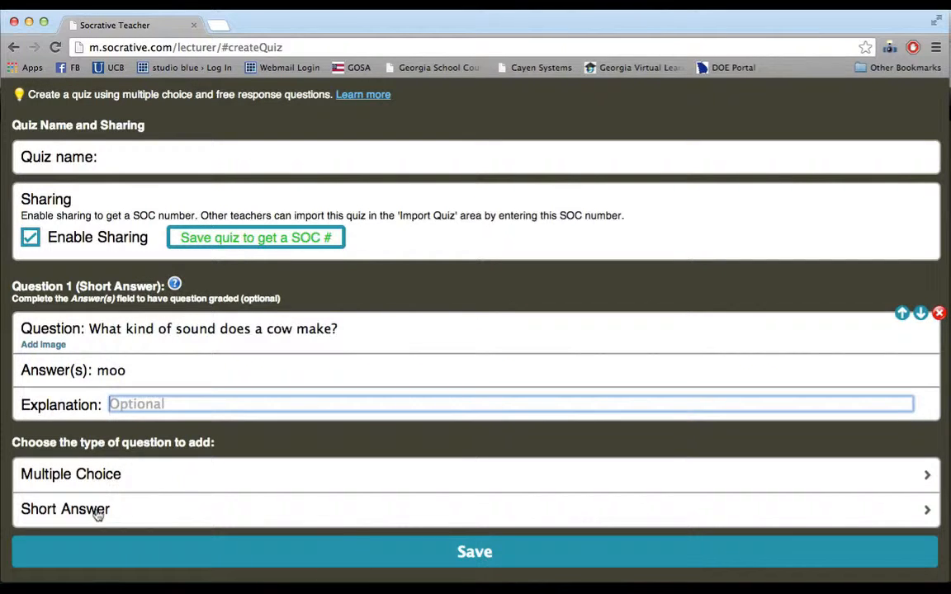
# - Add multiple-choice Question 2 asking for the teacher's favorite color
pyautogui.click(97, 474)
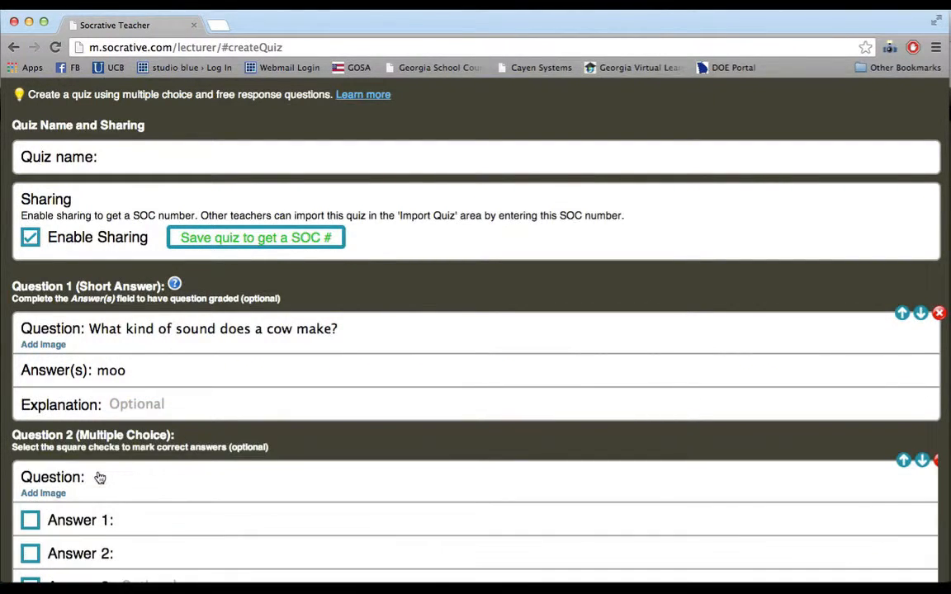
pyautogui.scroll(-5, 199, 482)
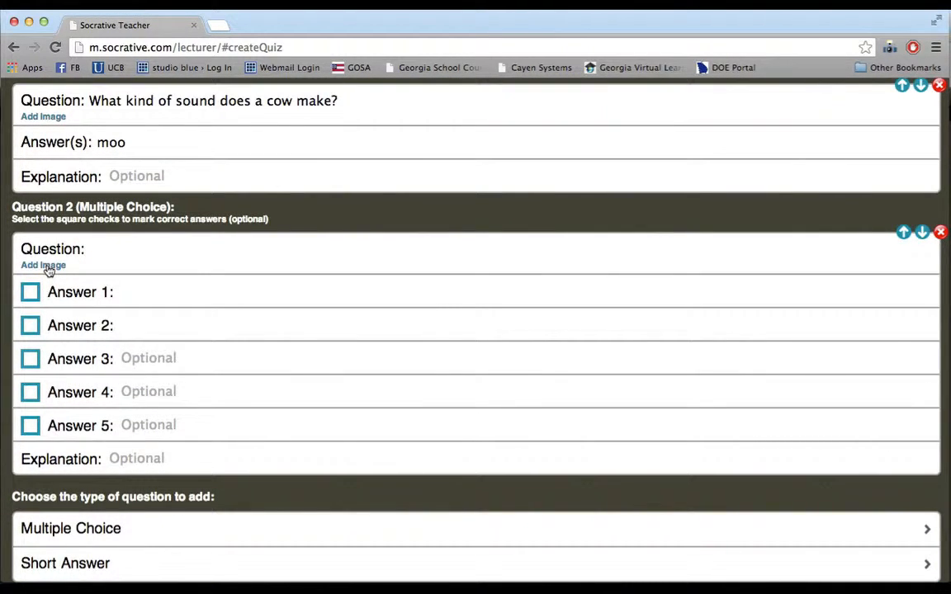
pyautogui.click(99, 251)
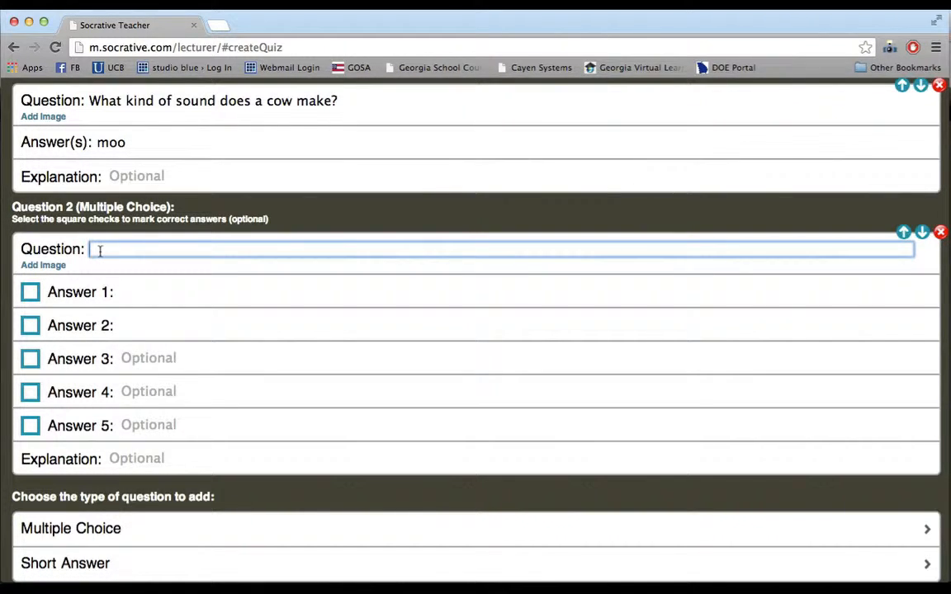
pyautogui.write('What is Mr. Bu')
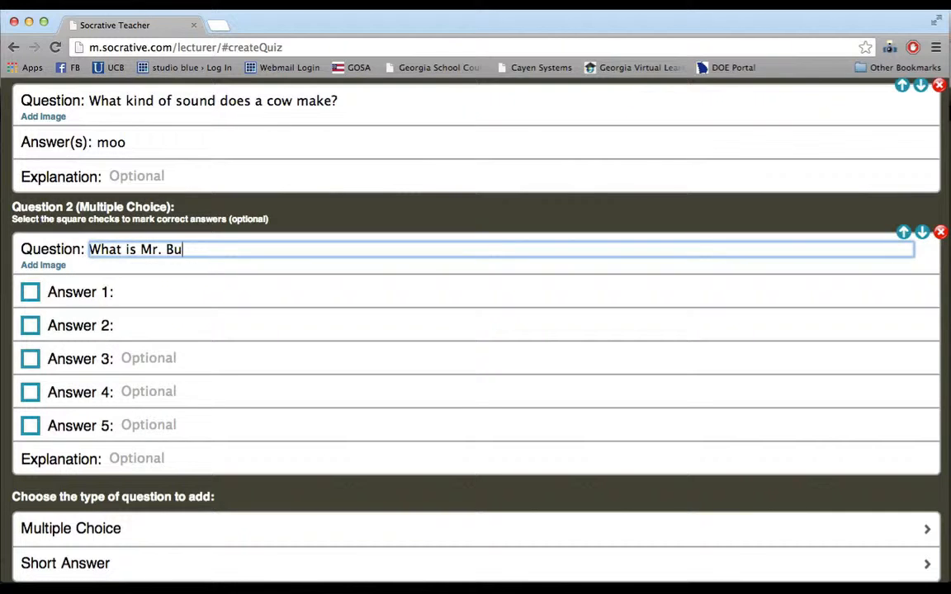
pyautogui.write("ffington's ")
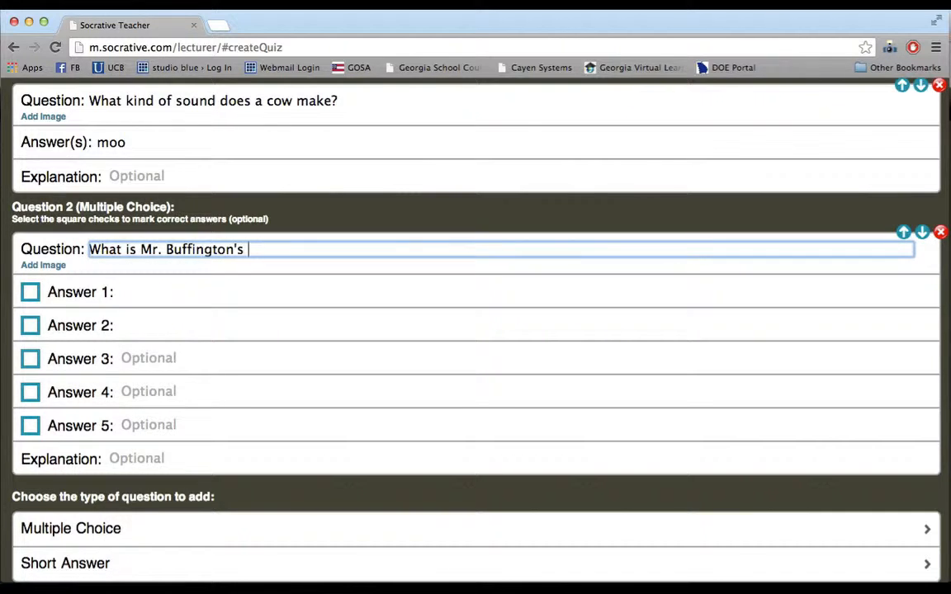
pyautogui.write('favorite color?')
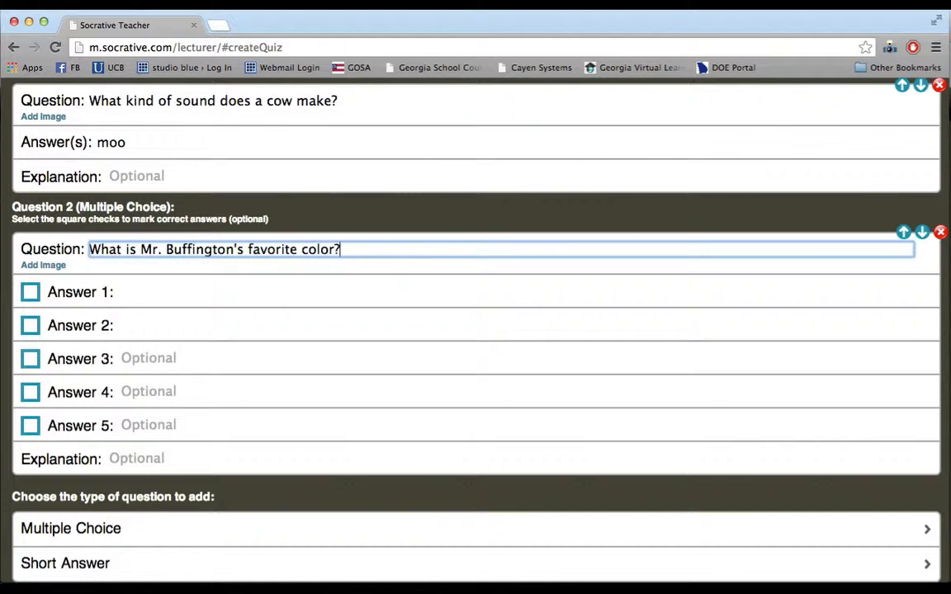
# - Fill in answers Blue, Green, Brown and Magenta, marking Green as correct
pyautogui.click(120, 293)
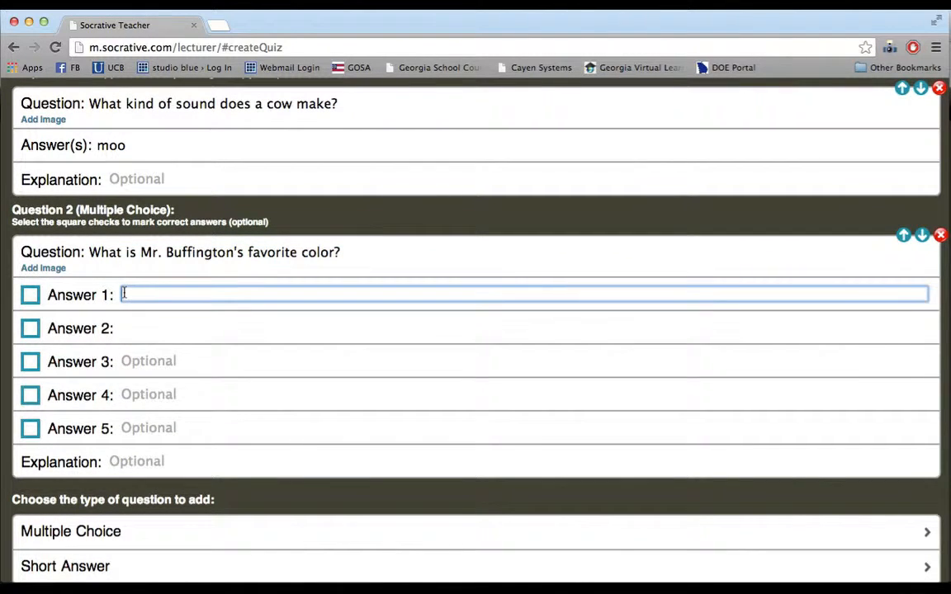
pyautogui.write('Bklue')
pyautogui.press('BackSpace')
pyautogui.press('BackSpace')
pyautogui.press('BackSpace')
pyautogui.press('BackSpace')
pyautogui.write('lue')
pyautogui.click(140, 329)
pyautogui.write('Green')
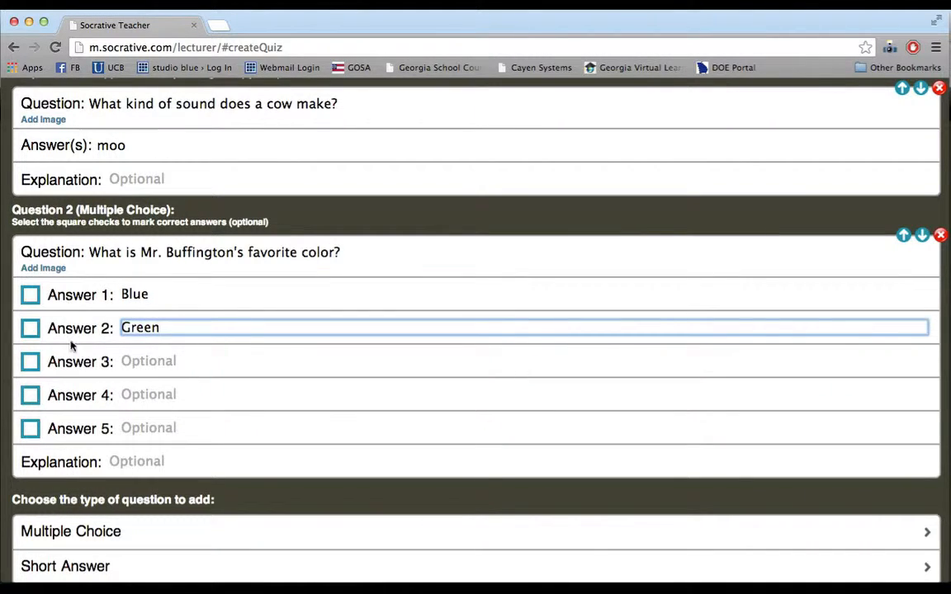
pyautogui.click(30, 327)
pyautogui.click(154, 360)
pyautogui.scroll(1, 154, 361)
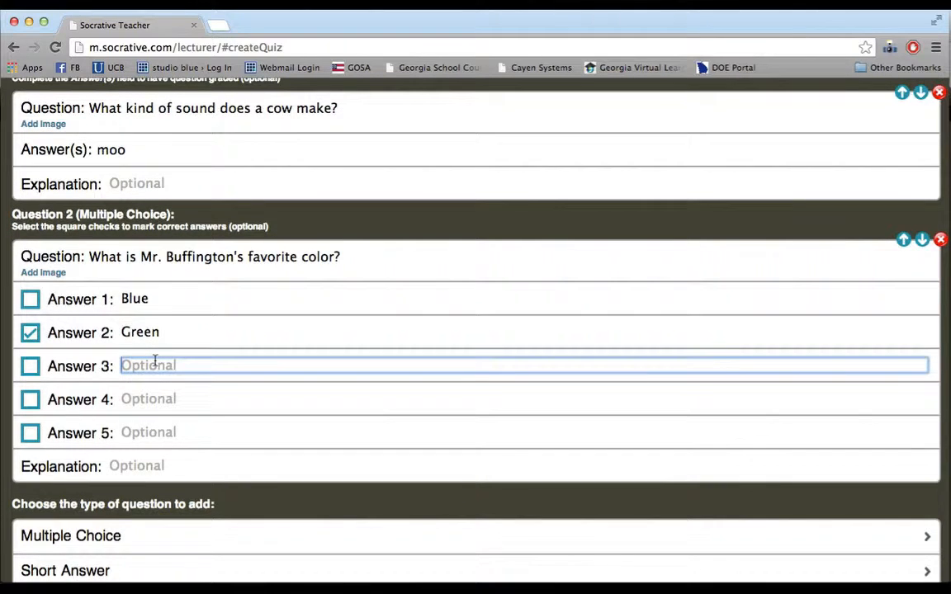
pyautogui.write('Brown')
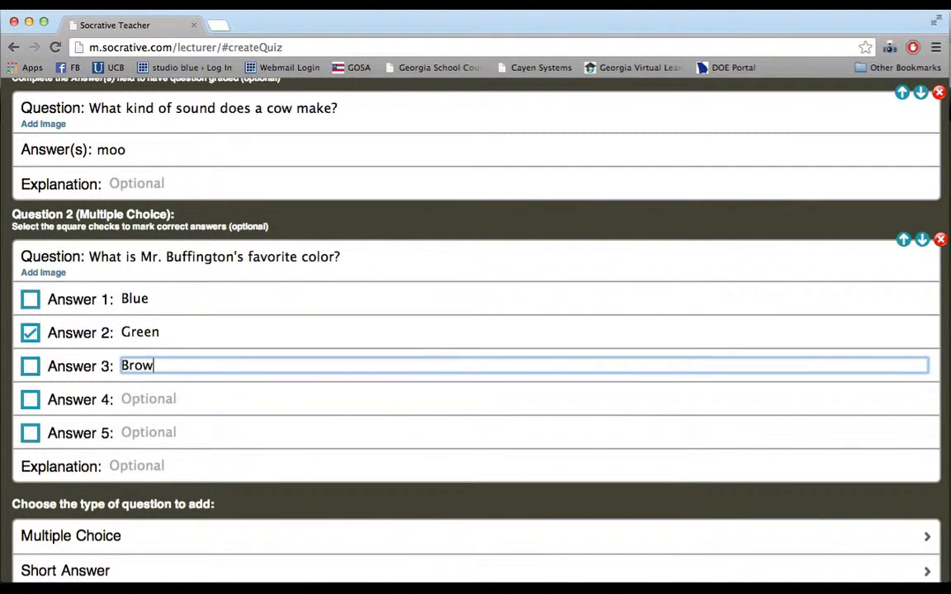
pyautogui.click(156, 400)
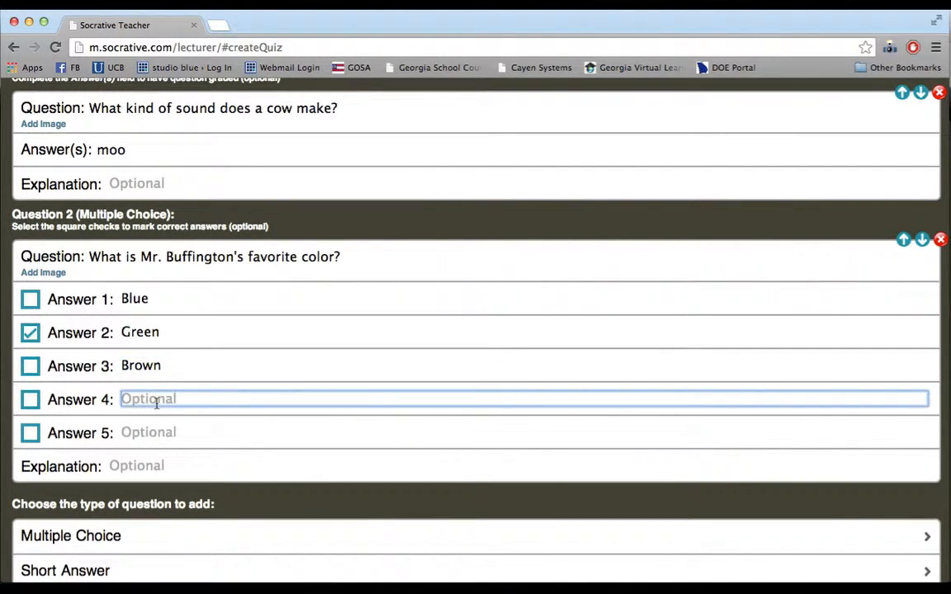
pyautogui.write('Magenta')
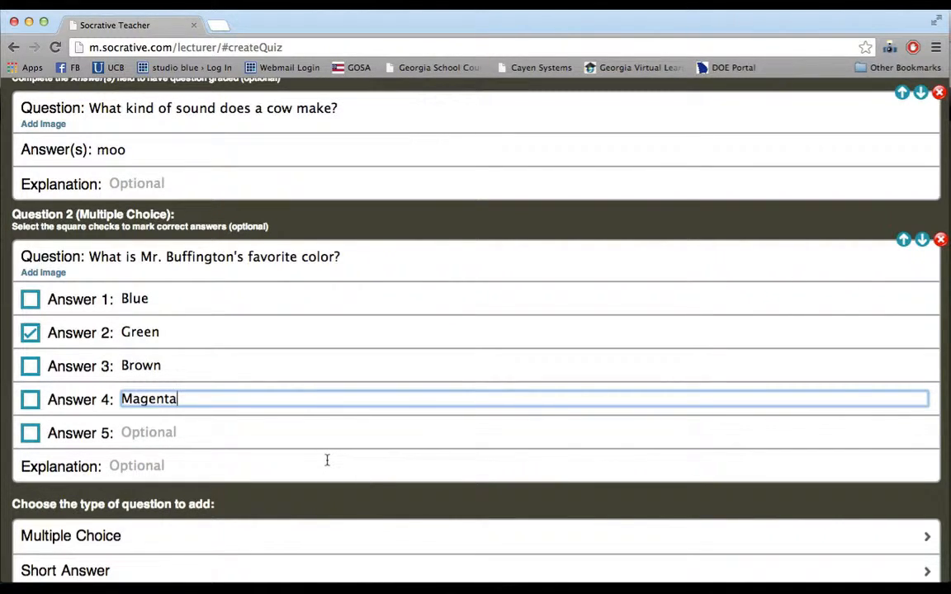
# - Enter 'The Cow Quiz' as the quiz name and save the quiz
pyautogui.scroll(3, 228, 336)
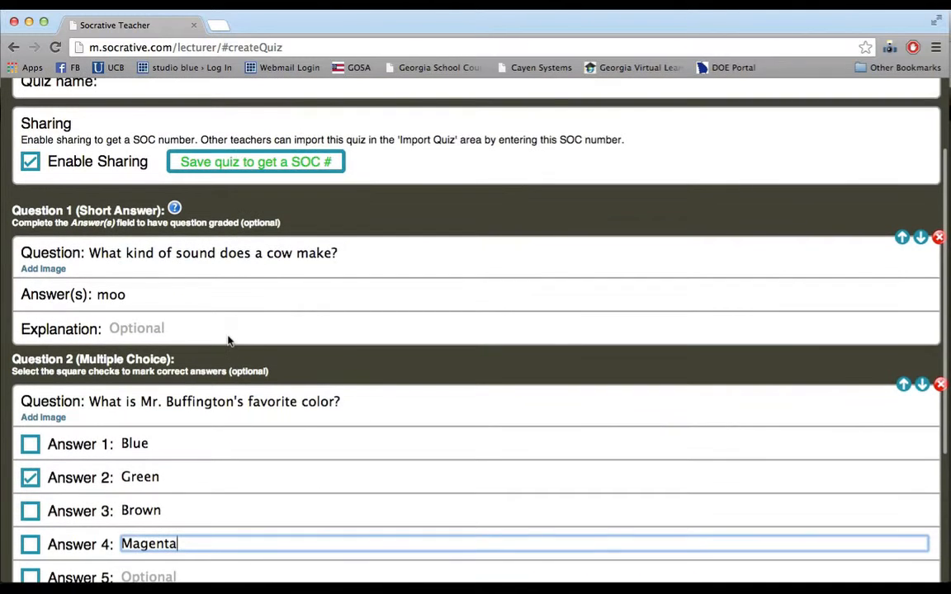
pyautogui.scroll(-5, 236, 442)
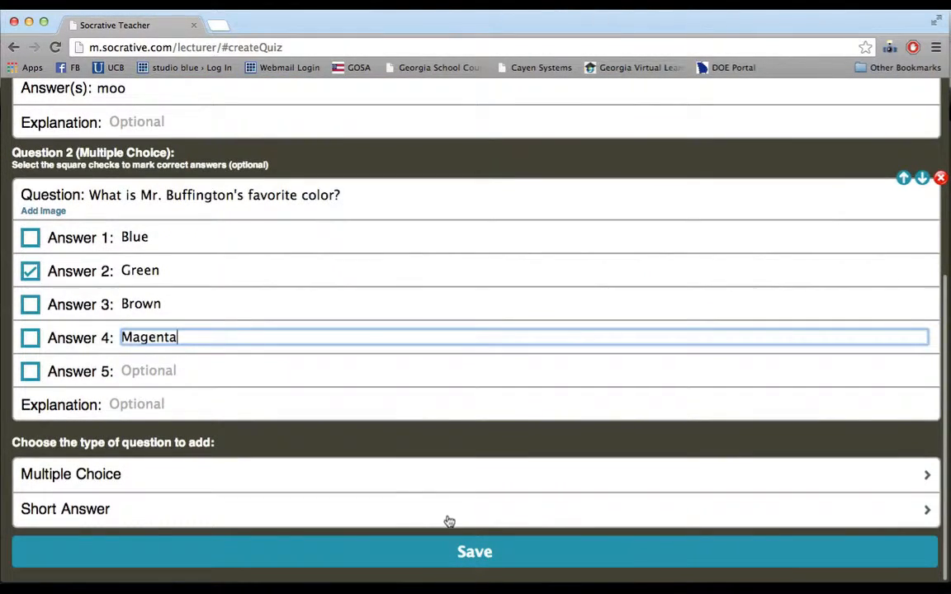
pyautogui.scroll(6, 445, 471)
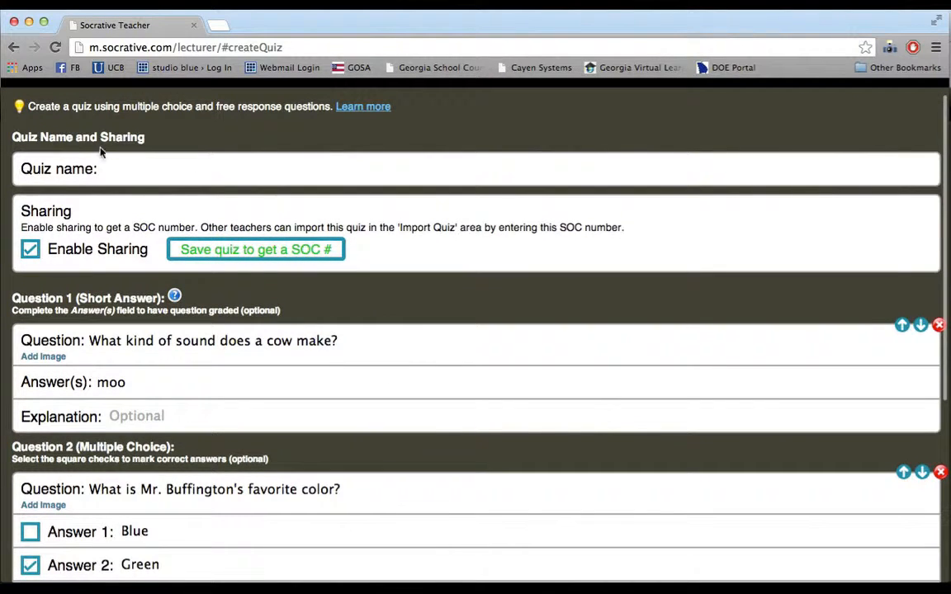
pyautogui.click(118, 172)
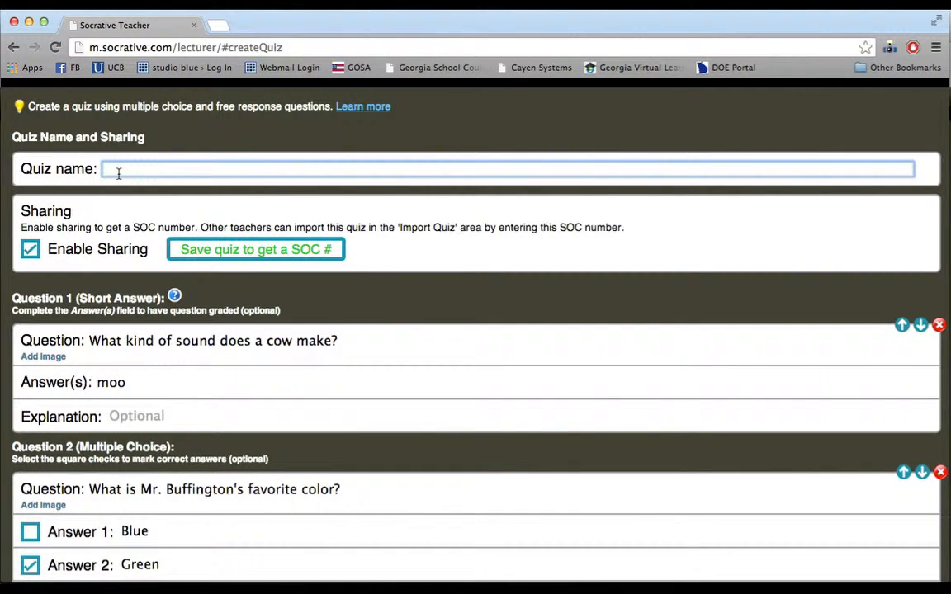
pyautogui.write('The Cow Quiz')
pyautogui.scroll(-5, 569, 450)
pyautogui.scroll(-1, 314, 462)
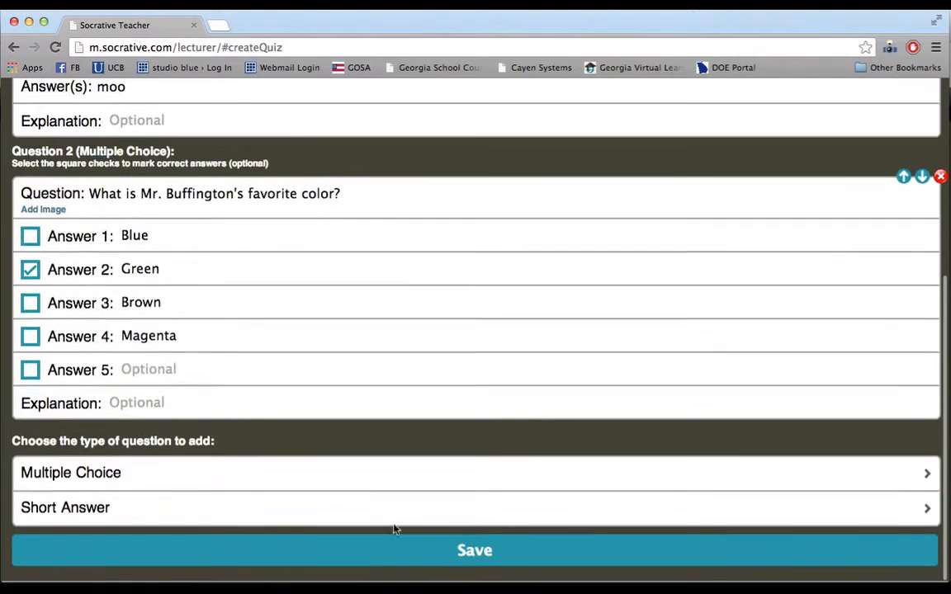
pyautogui.click(464, 552)
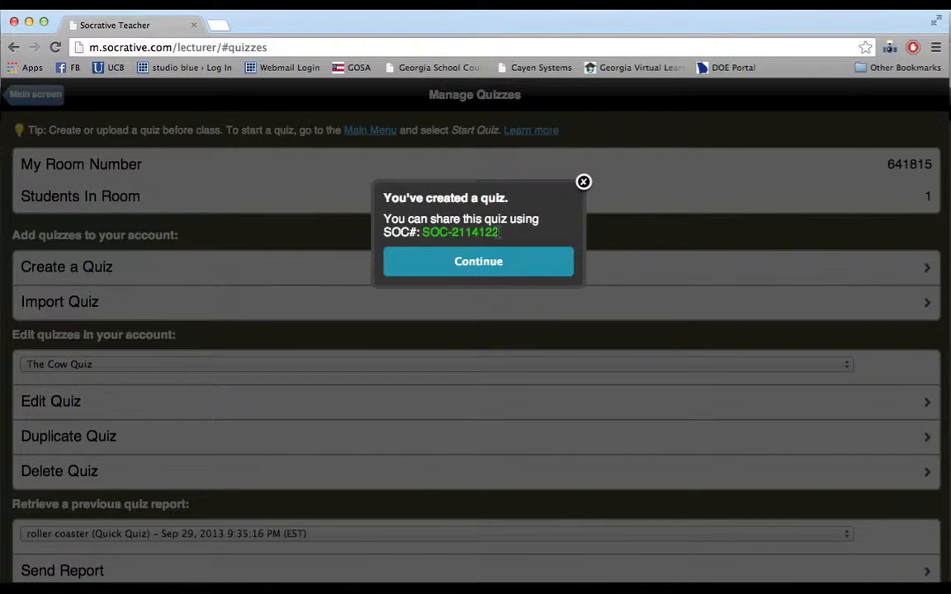
# - Select the quiz's SOC number in the confirmation popup, then dismiss it with Continue
pyautogui.moveTo(500, 232); pyautogui.dragTo(423, 234)
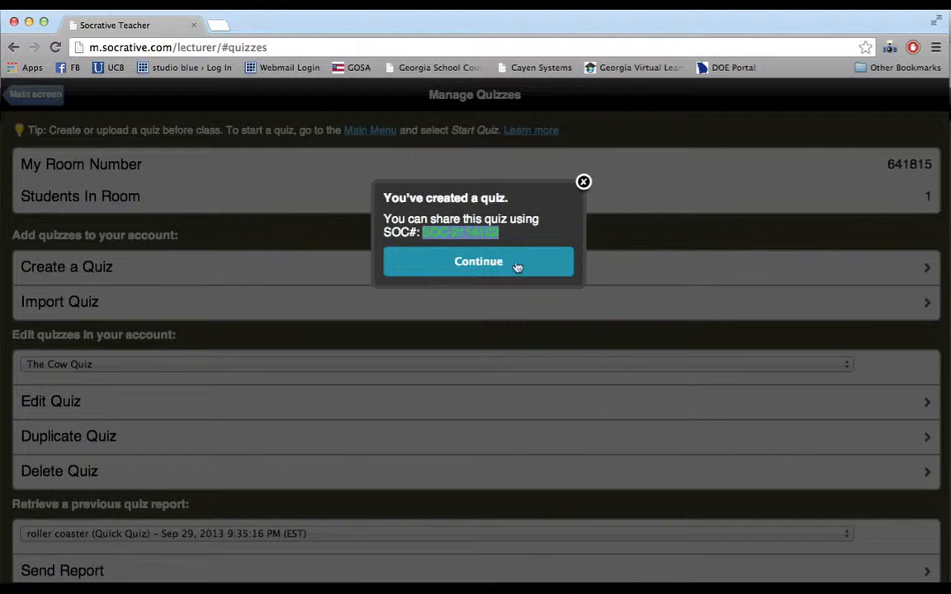
pyautogui.click(474, 266)
pyautogui.scroll(-2, 464, 372)
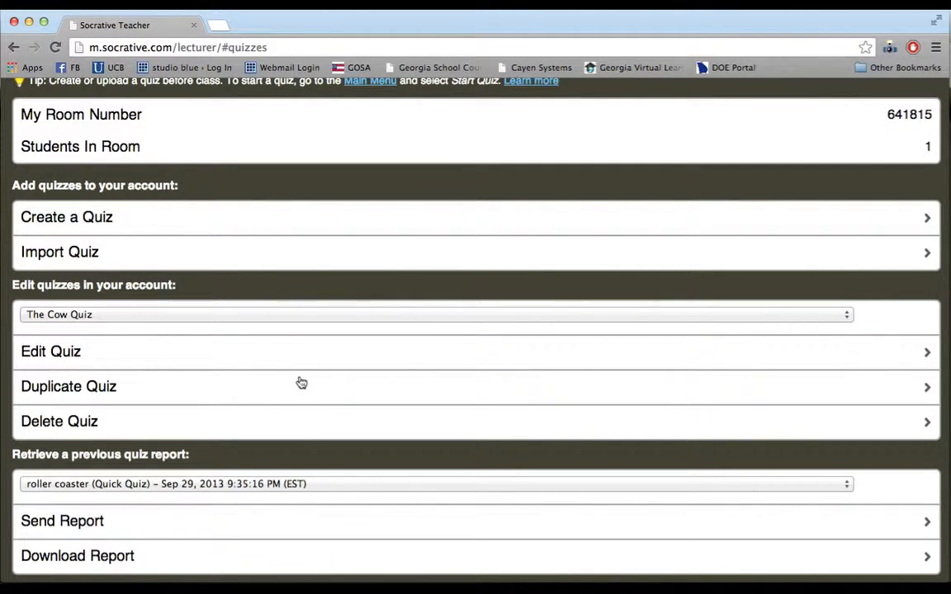
pyautogui.scroll(2, 301, 383)
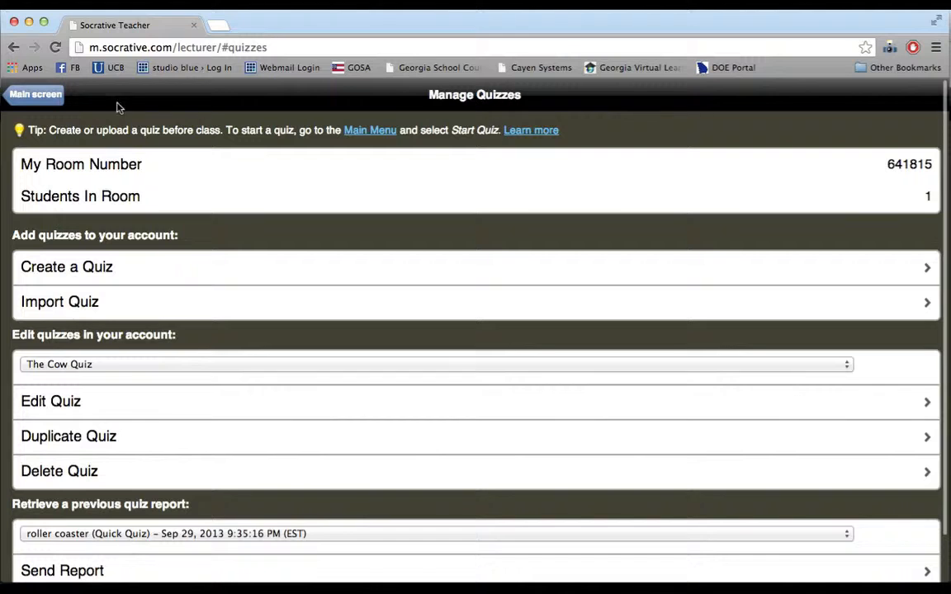
# - From the Socrative main screen, launch The Cow Quiz as a Student Paced Quiz
pyautogui.click(36, 95)
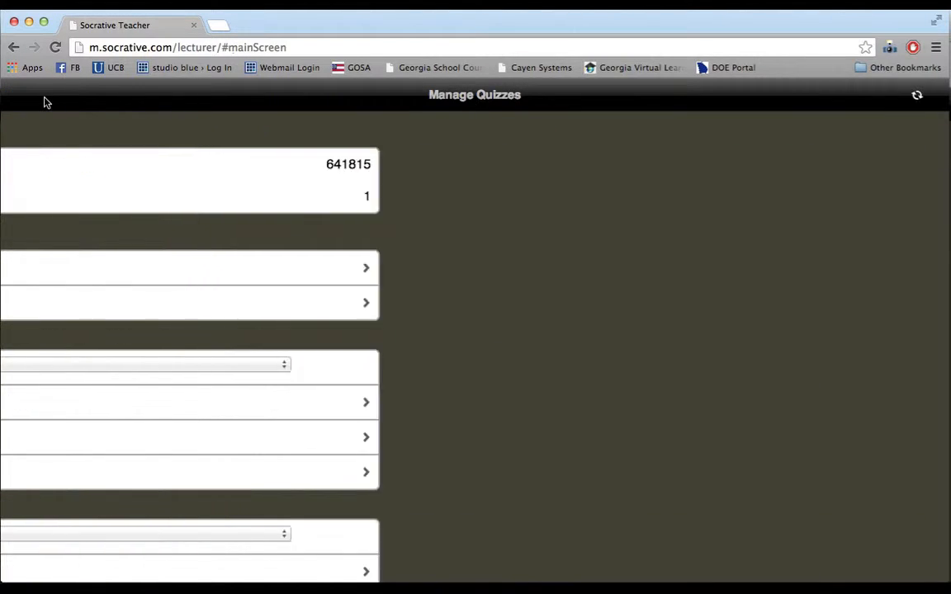
pyautogui.scroll(-3, 347, 405)
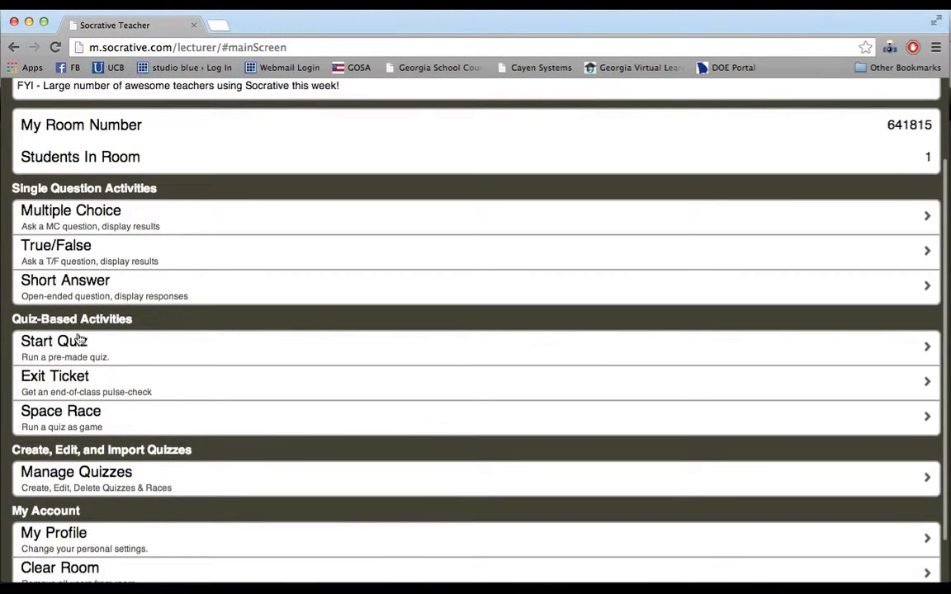
pyautogui.scroll(-2, 83, 363)
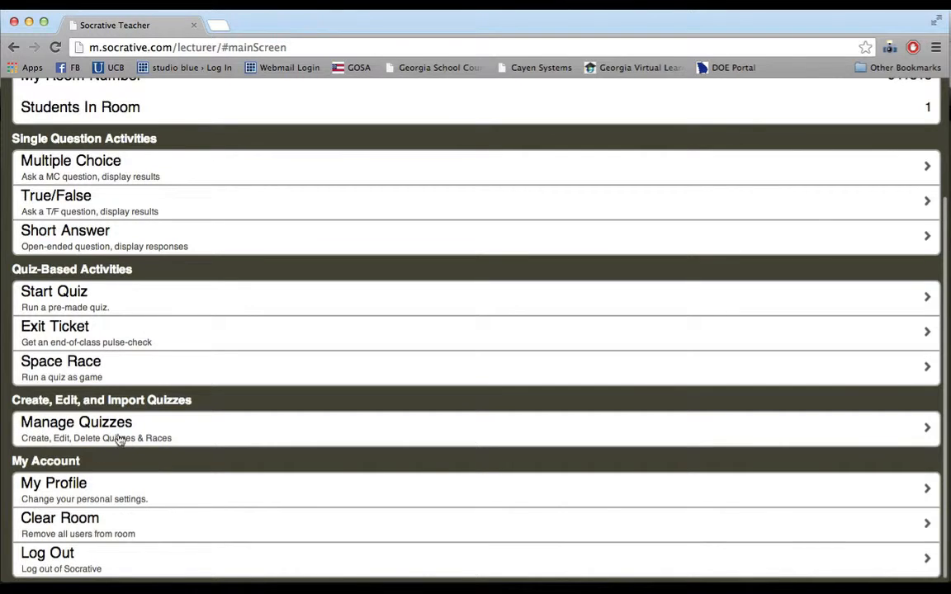
pyautogui.click(54, 299)
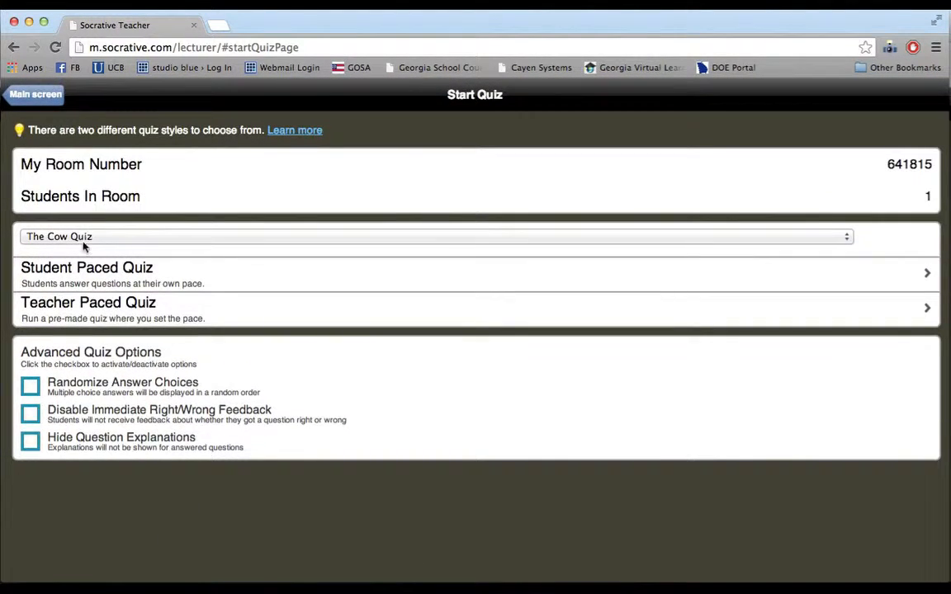
pyautogui.click(108, 243)
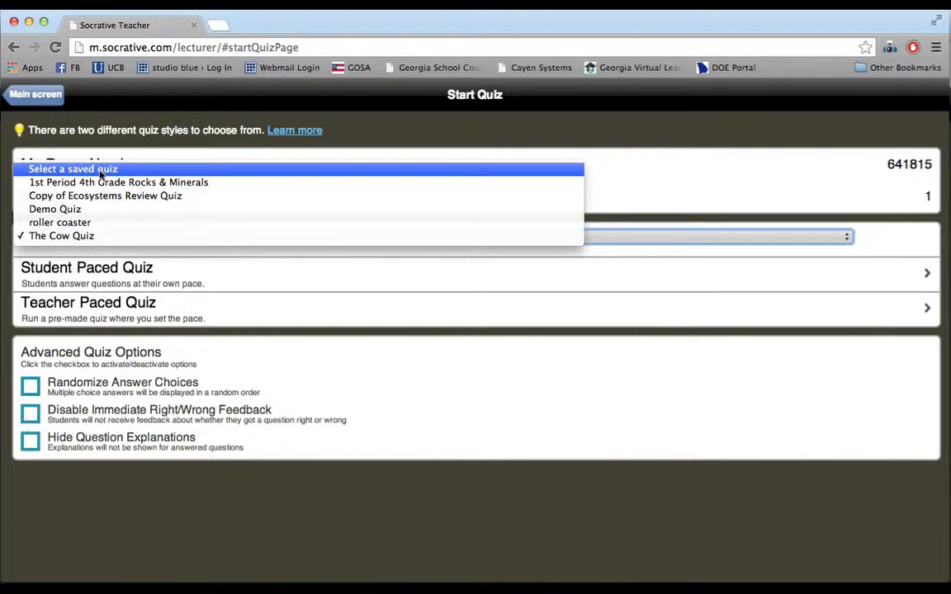
pyautogui.click(73, 239)
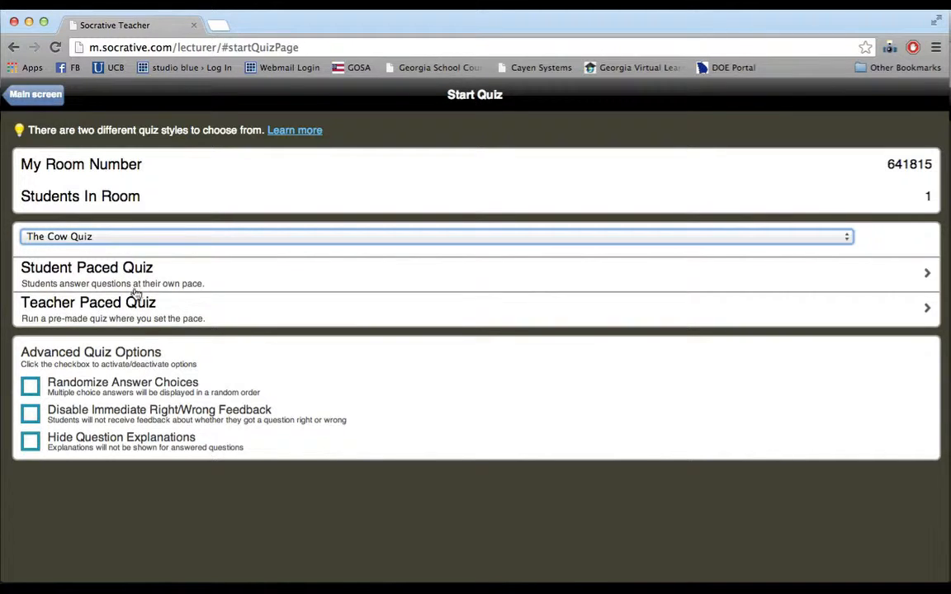
pyautogui.click(95, 278)
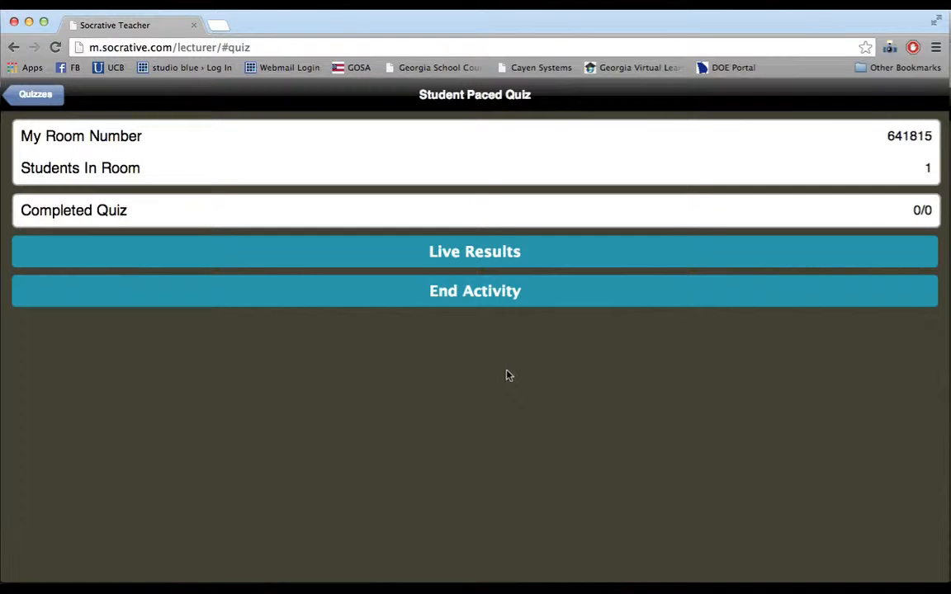
# - In the student's Firefox window, join the quiz by submitting the student's name
pyautogui.hotkey('ctrl', 'Up')
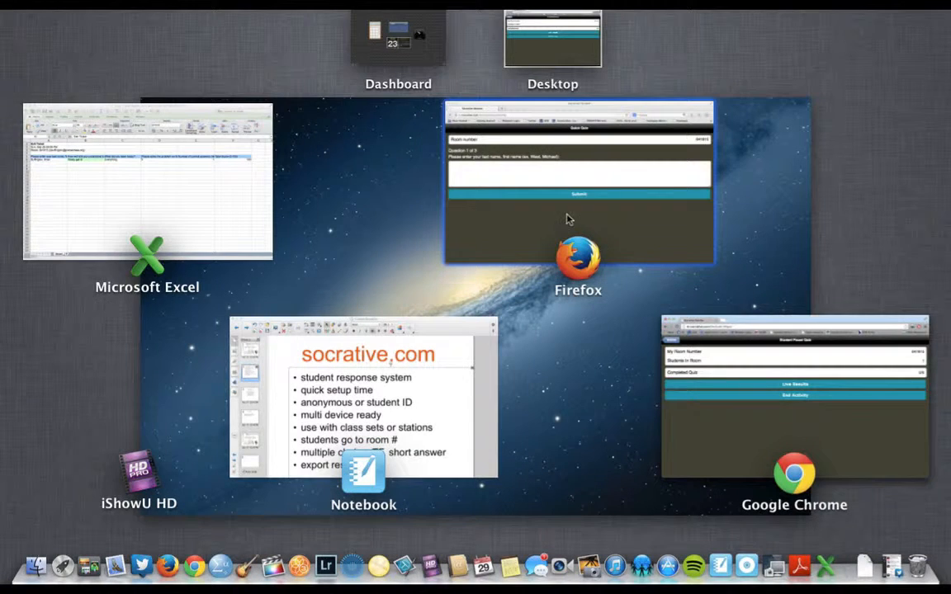
pyautogui.click(567, 217)
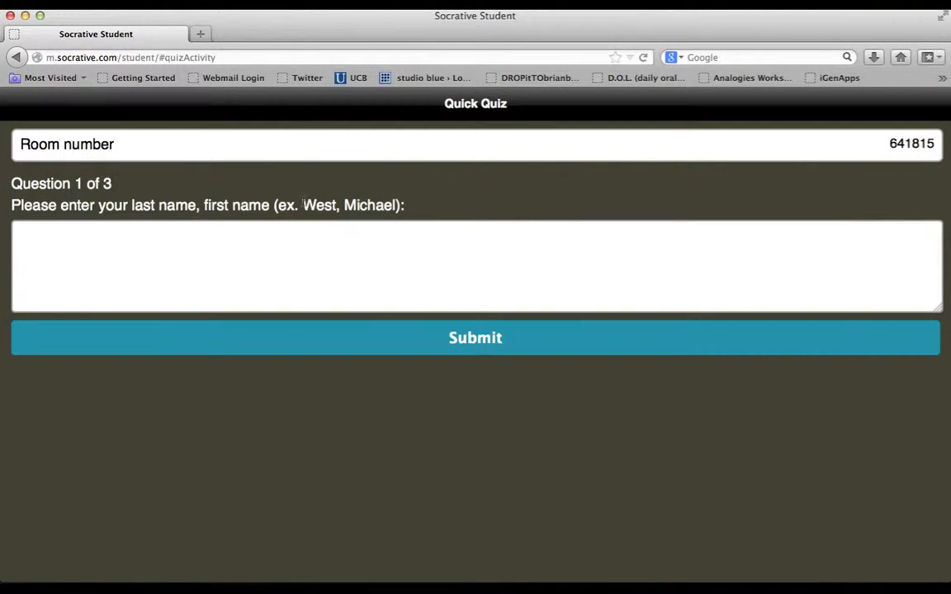
pyautogui.click(184, 267)
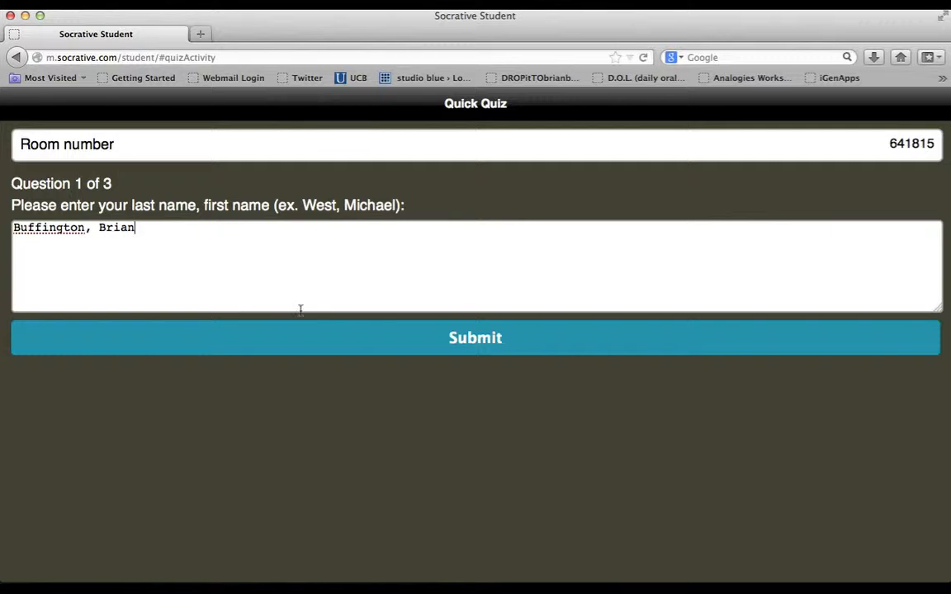
pyautogui.click(458, 339)
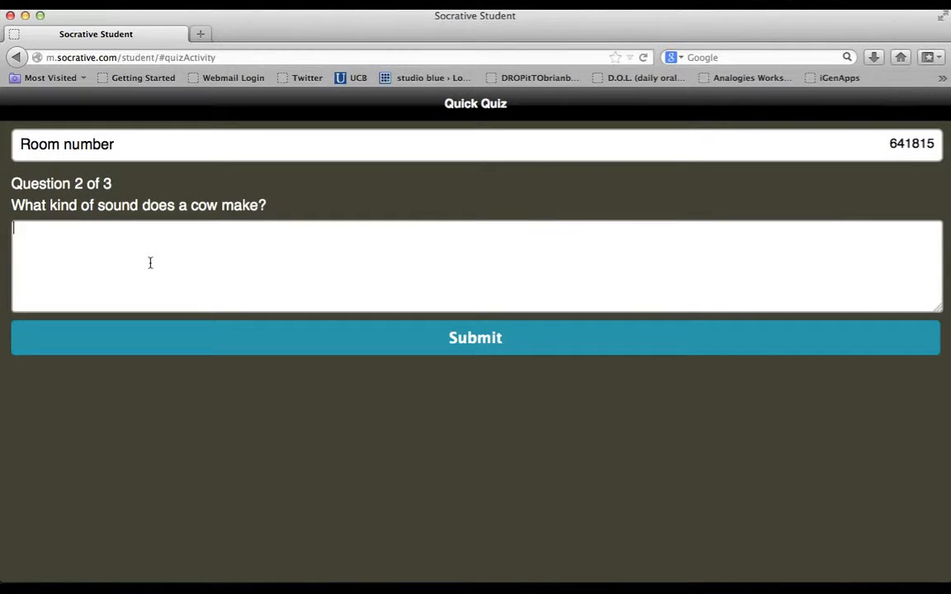
# - Answer the cow question with 'mo', pick Brown for the colour question, and finish the quiz
pyautogui.write('moo')
pyautogui.click(475, 333)
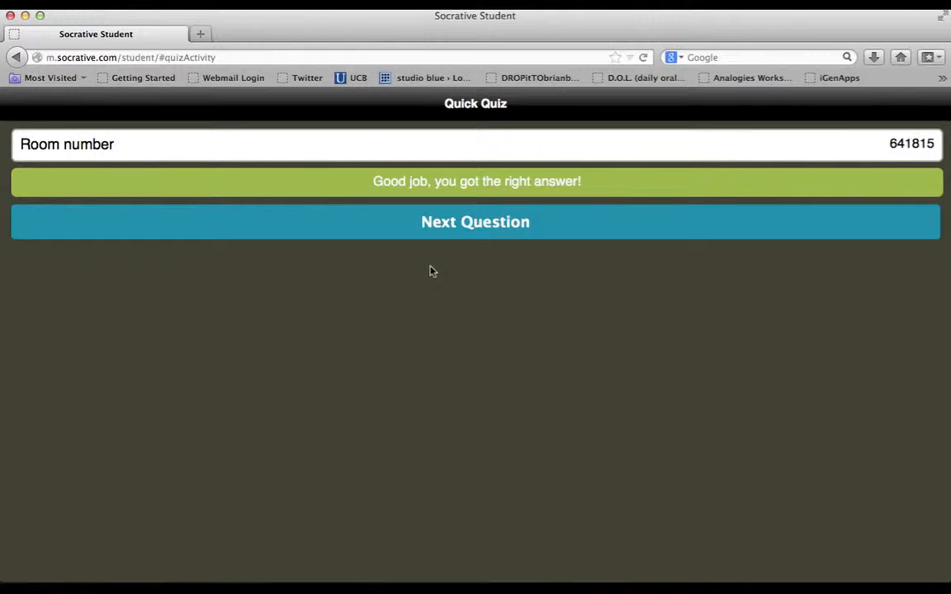
pyautogui.click(468, 236)
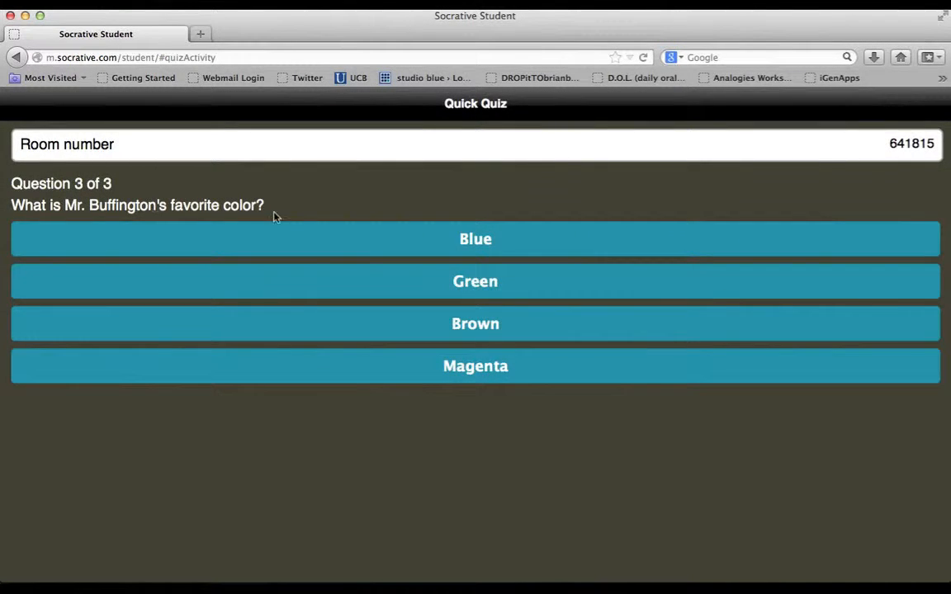
pyautogui.click(501, 332)
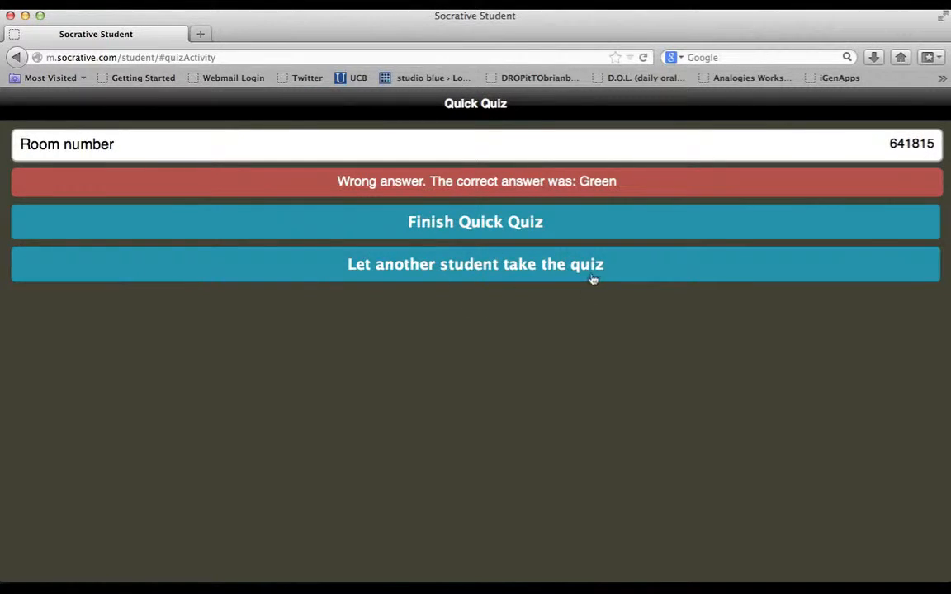
pyautogui.click(435, 227)
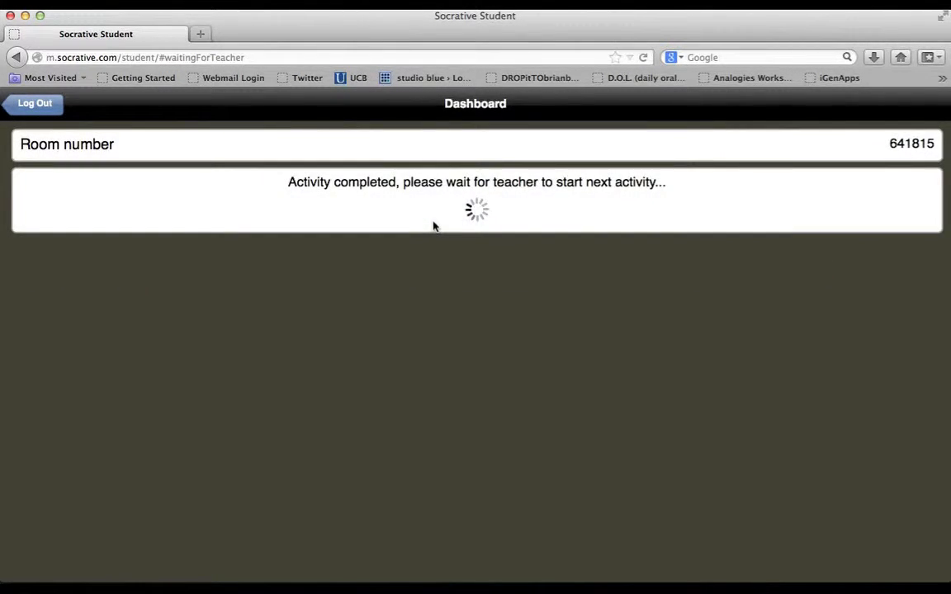
pyautogui.hotkey('ctrl', 'Up')
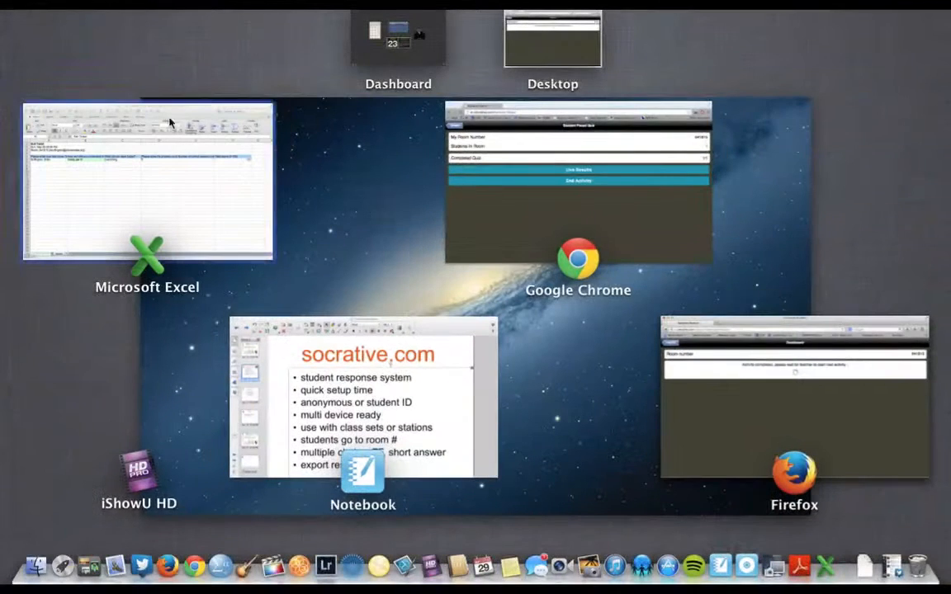
# - In the teacher view, end The Cow Quiz activity and download its report as an .xls file
pyautogui.click(527, 161)
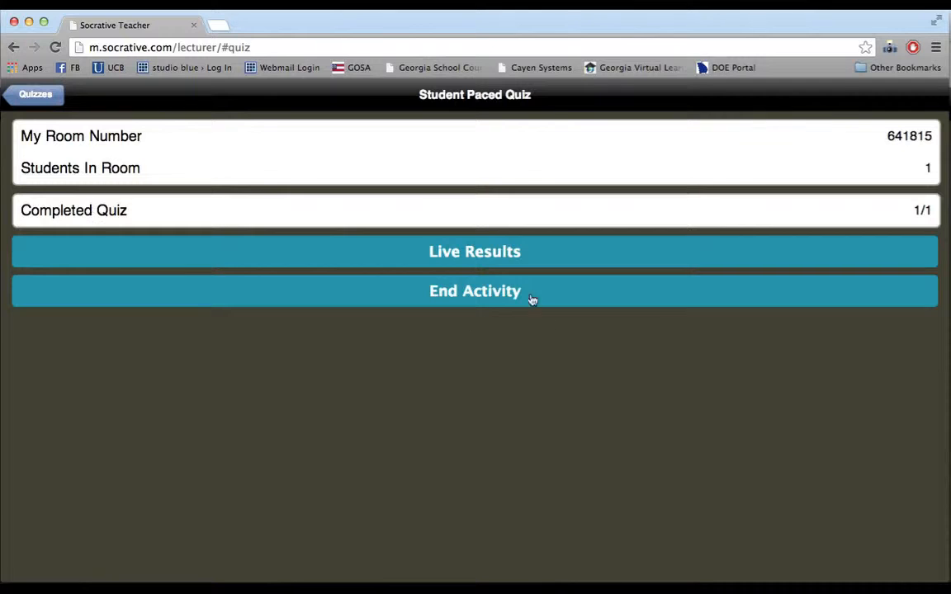
pyautogui.click(453, 296)
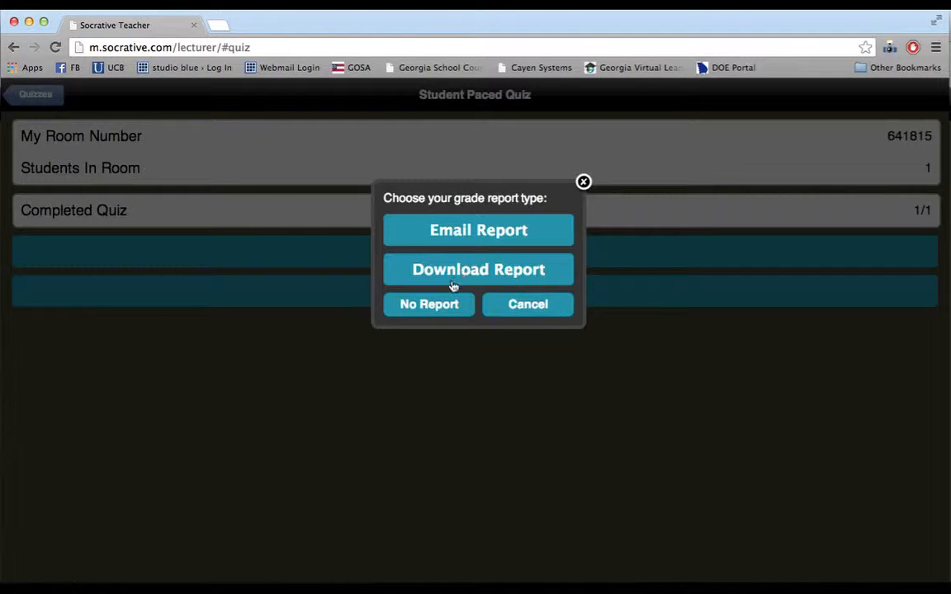
pyautogui.click(467, 274)
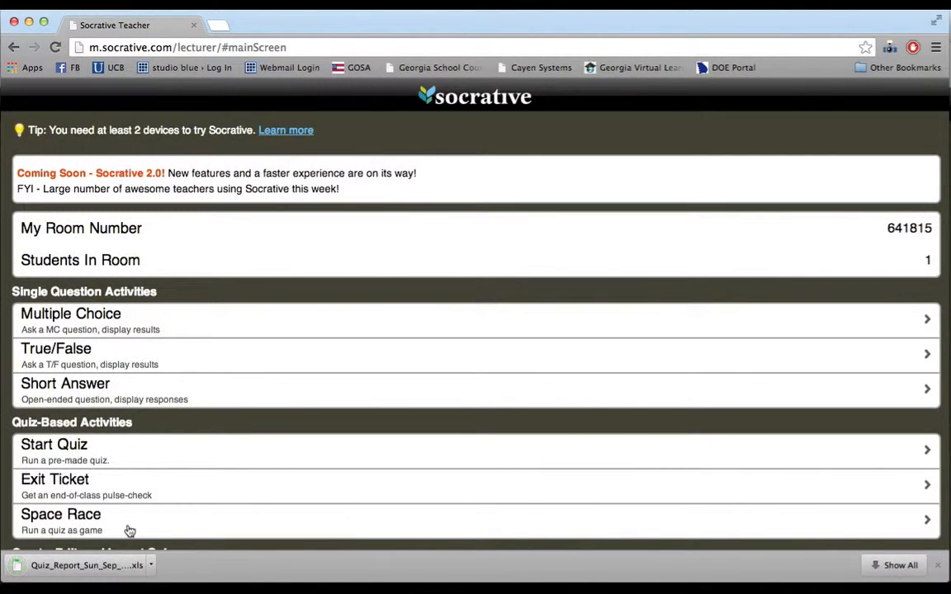
# - Open the downloaded report in Excel, enlarge the window, and AutoFit columns A, B and C
pyautogui.click(85, 567)
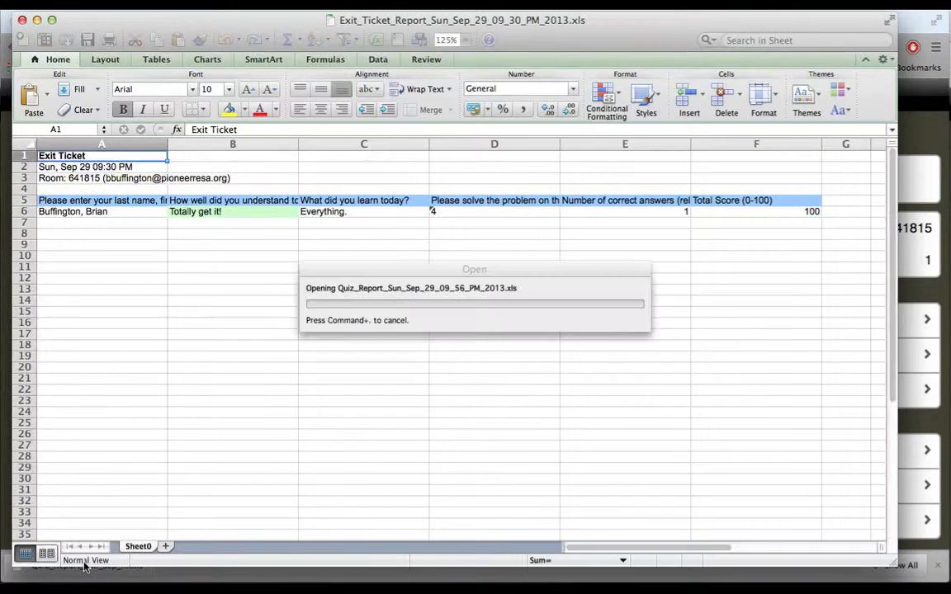
pyautogui.moveTo(566, 490); pyautogui.dragTo(828, 518)
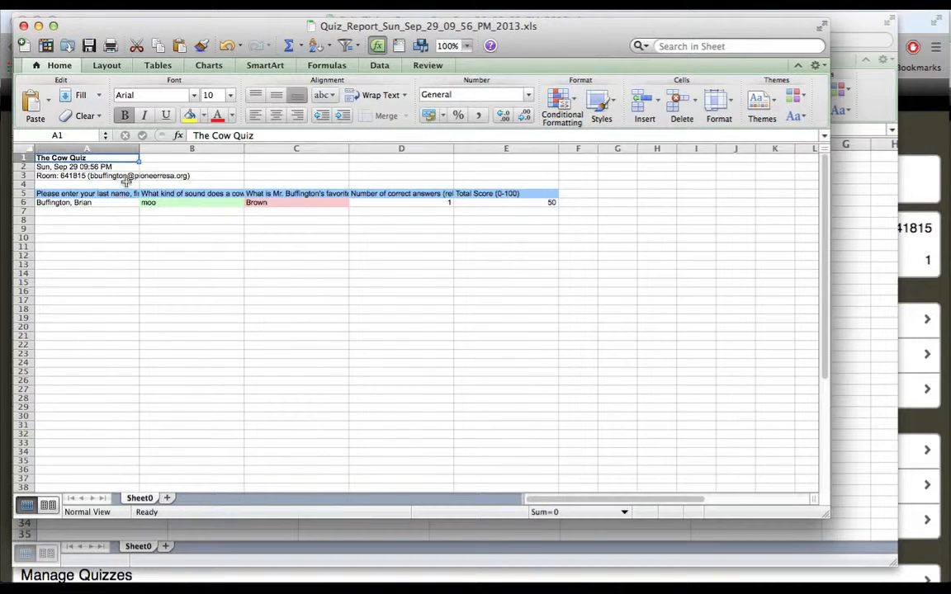
pyautogui.doubleClick(139, 148)
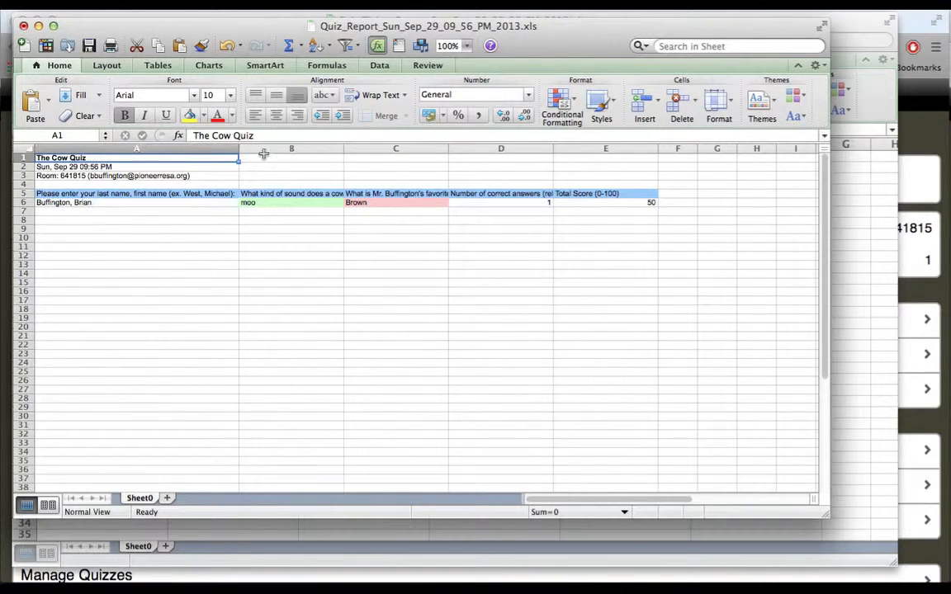
pyautogui.doubleClick(343, 148)
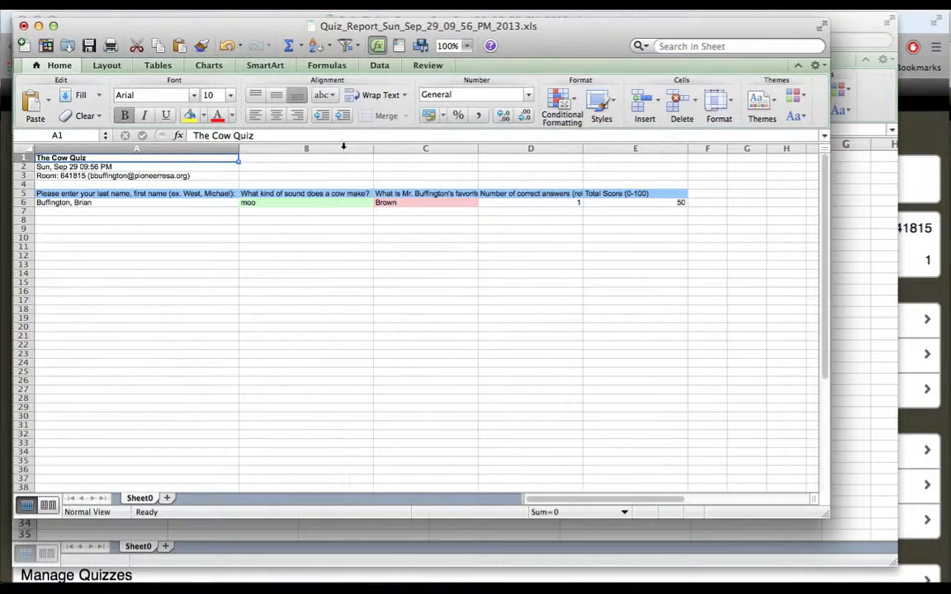
pyautogui.doubleClick(478, 149)
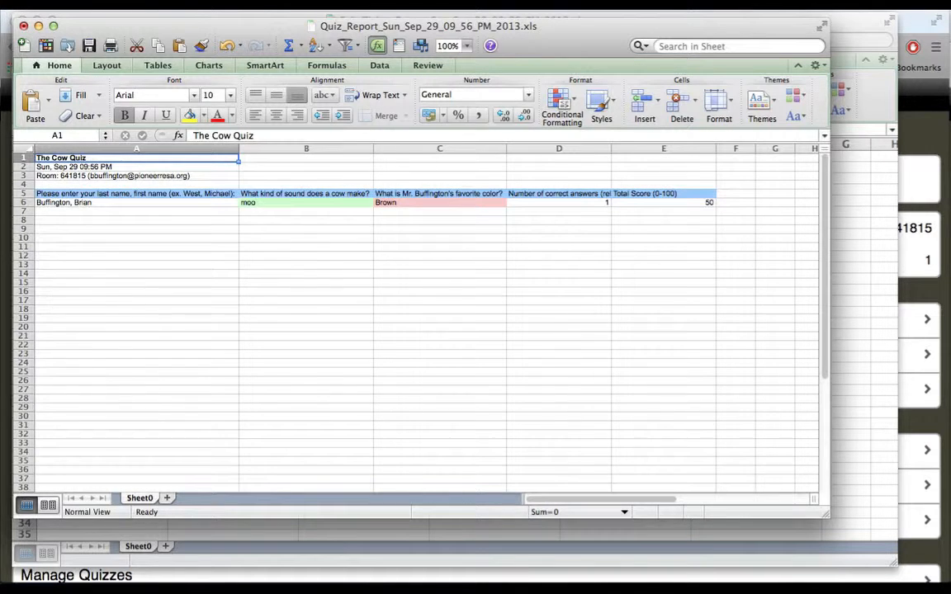
pyautogui.click(45, 2)
# - Quit Excel without saving the quiz report
pyautogui.click(73, 126)
pyautogui.click(420, 326)
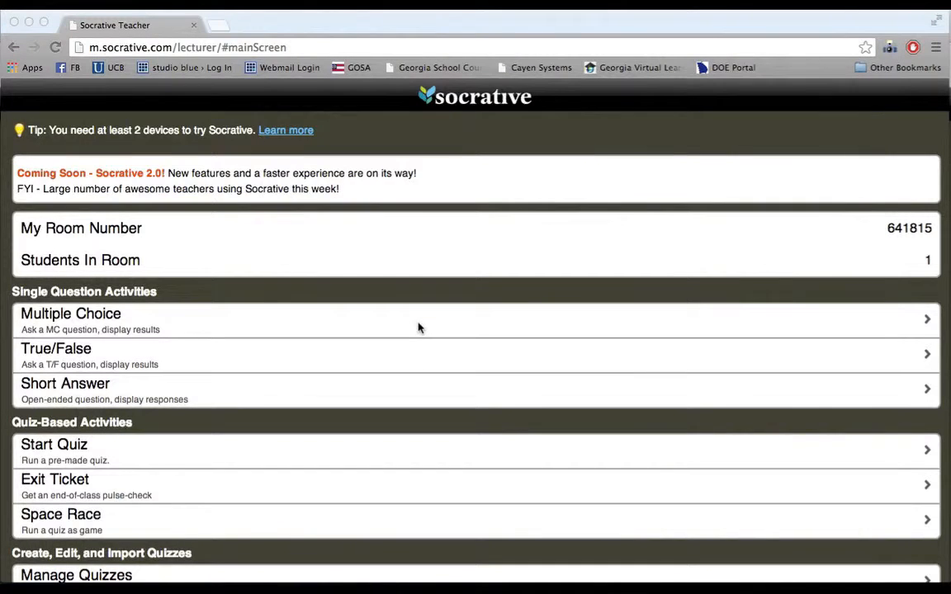
pyautogui.scroll(-5, 418, 328)
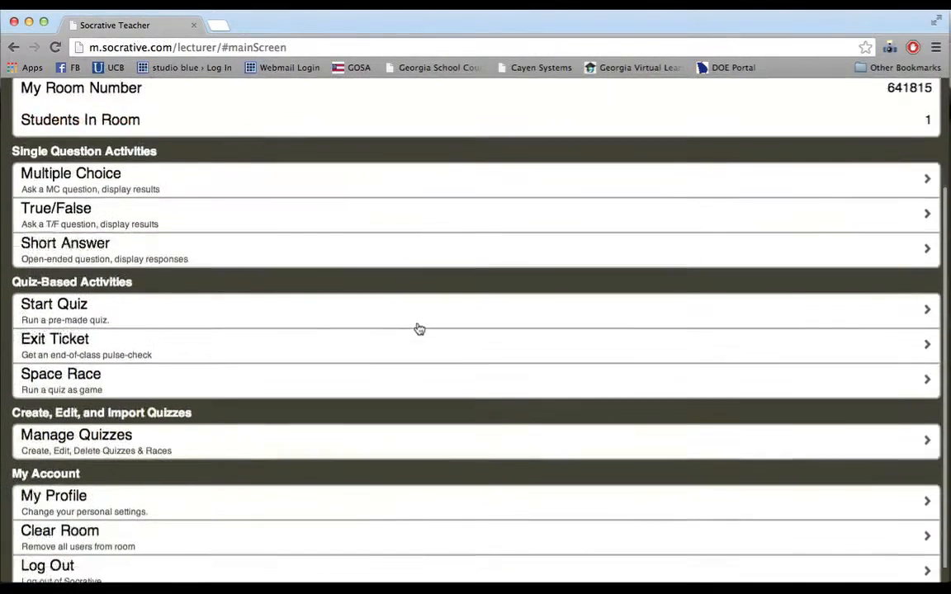
# - Advance the Notebook tutorial to the Setup slide, then return to the Socrative teacher page
pyautogui.hotkey('ctrl', 'Up')
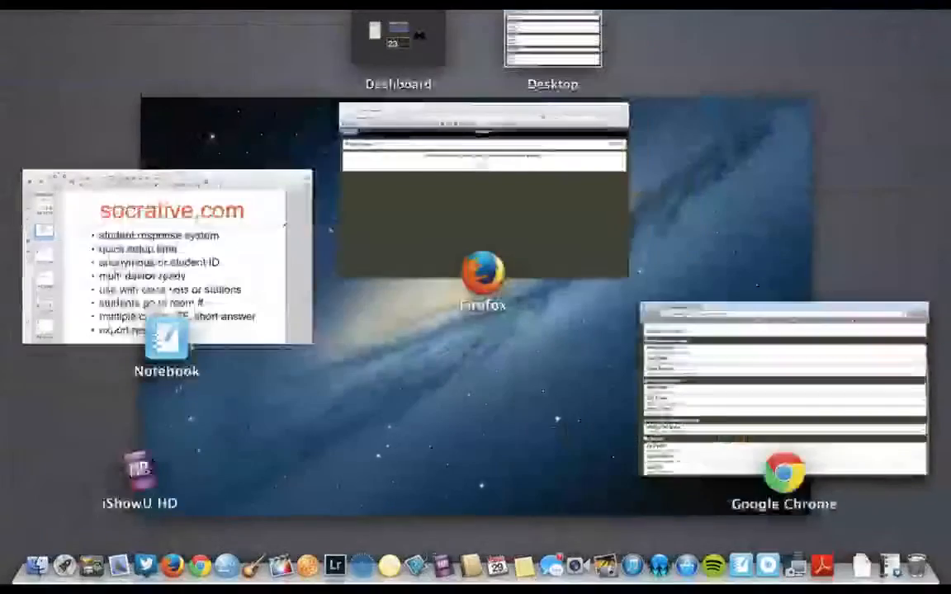
pyautogui.click(283, 220)
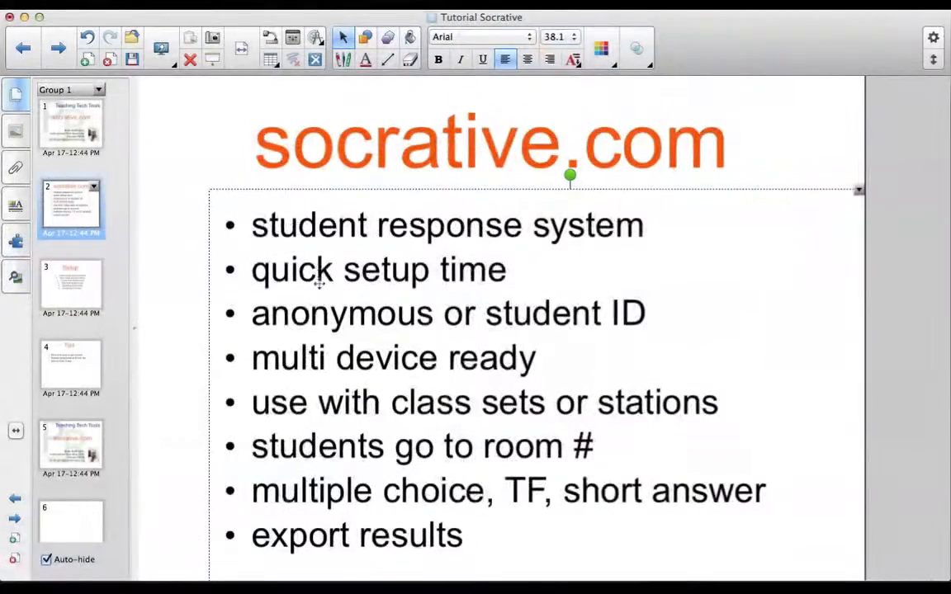
pyautogui.click(62, 51)
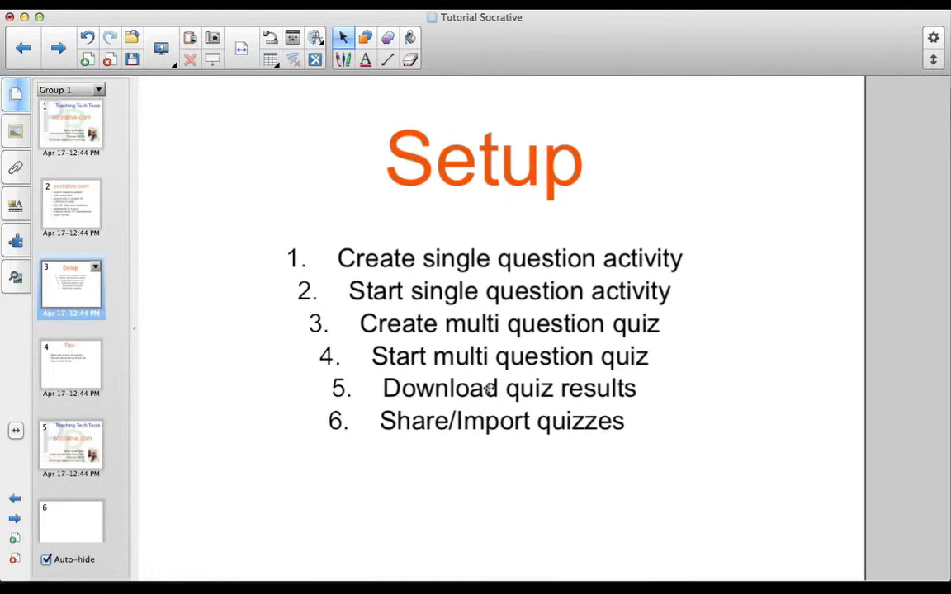
pyautogui.hotkey('ctrl', 'Up')
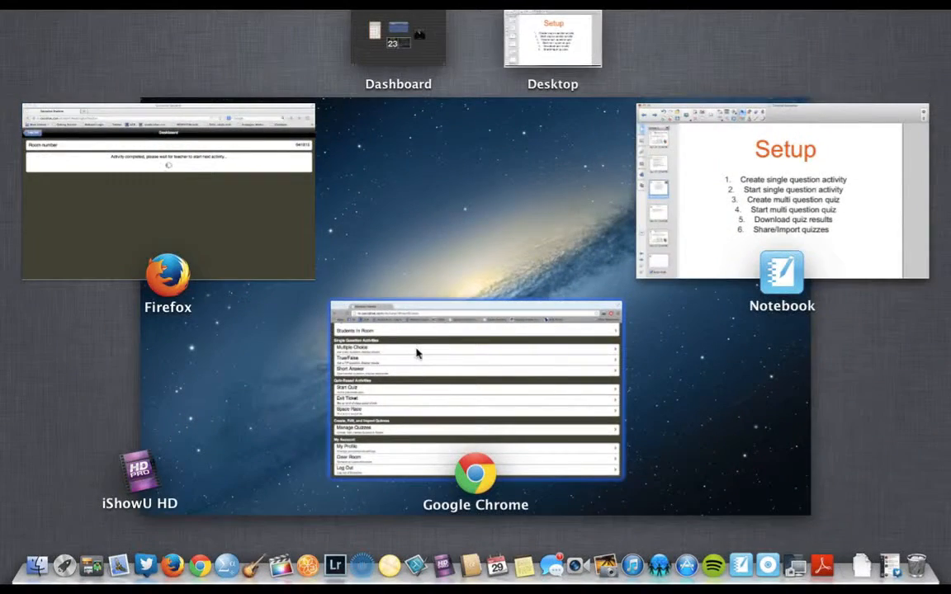
pyautogui.click(416, 354)
pyautogui.scroll(4, 303, 258)
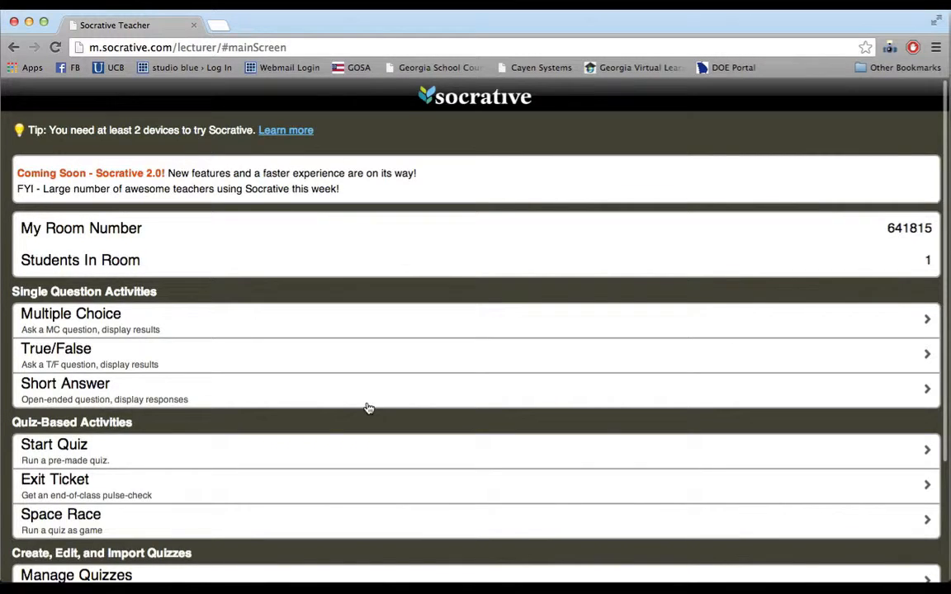
pyautogui.scroll(-5, 369, 408)
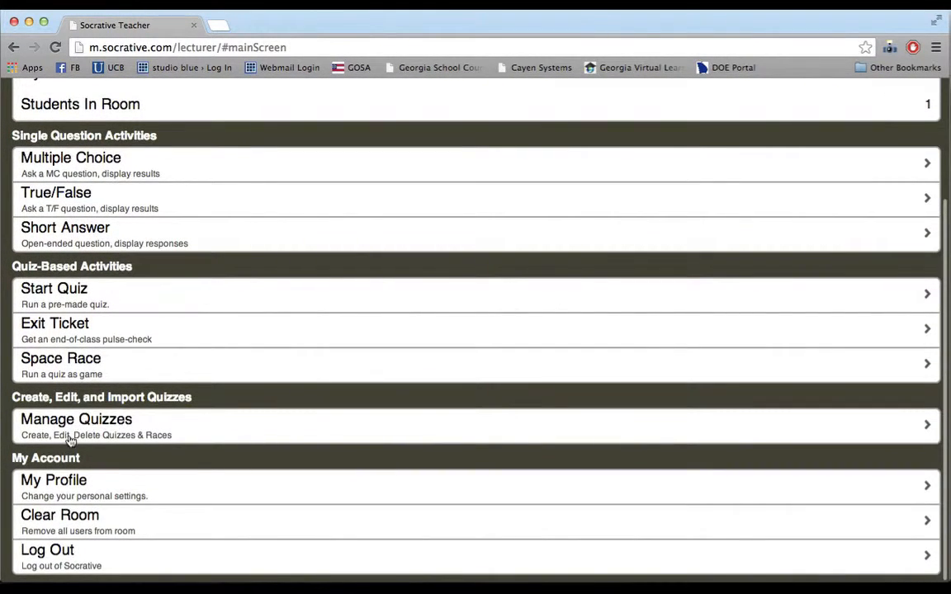
pyautogui.click(95, 430)
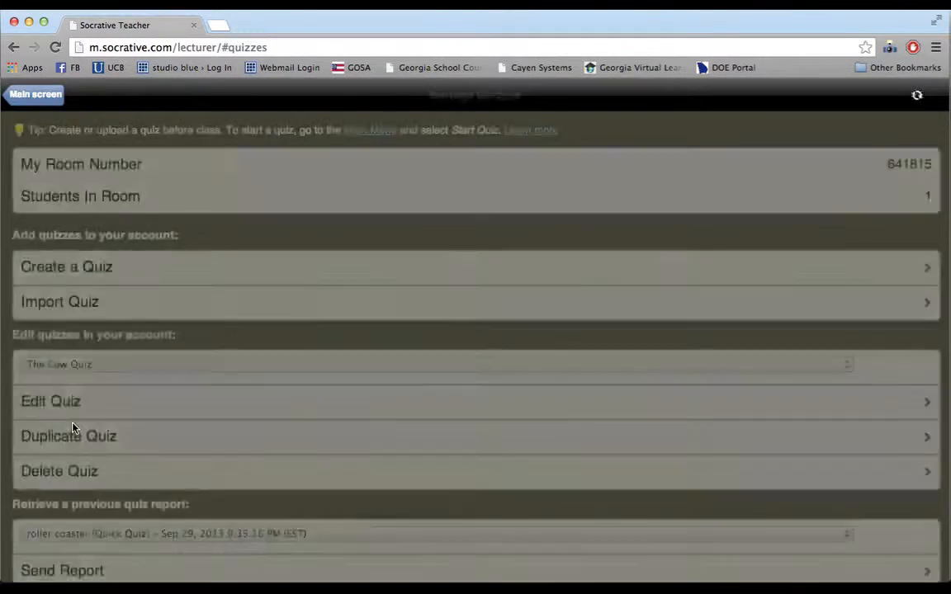
pyautogui.scroll(-1, 165, 256)
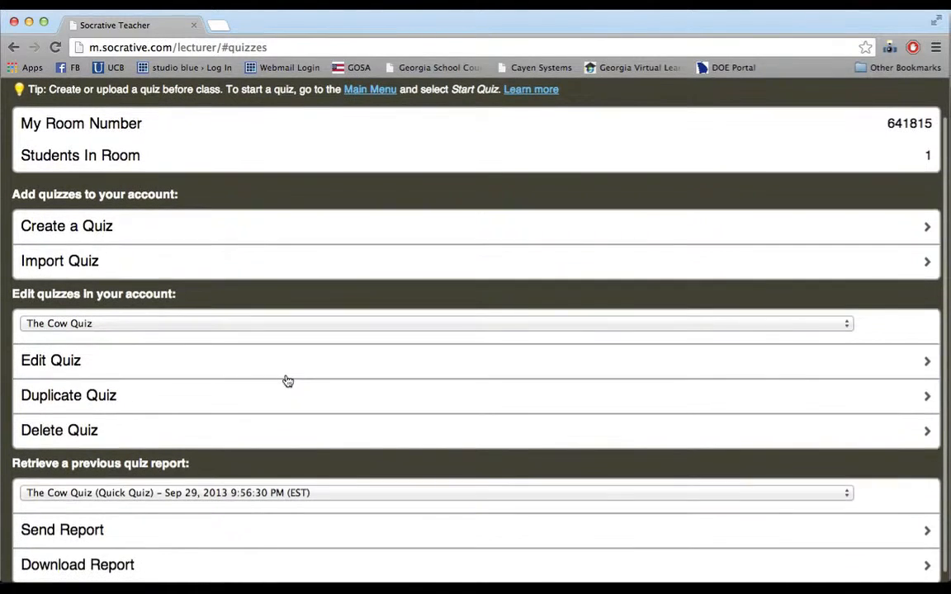
pyautogui.click(55, 266)
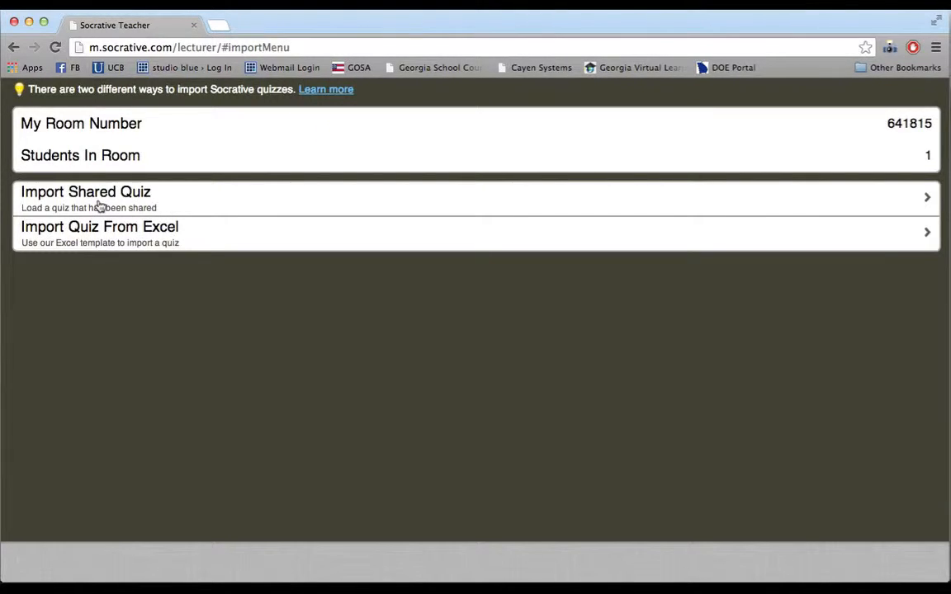
pyautogui.click(106, 205)
pyautogui.click(246, 150)
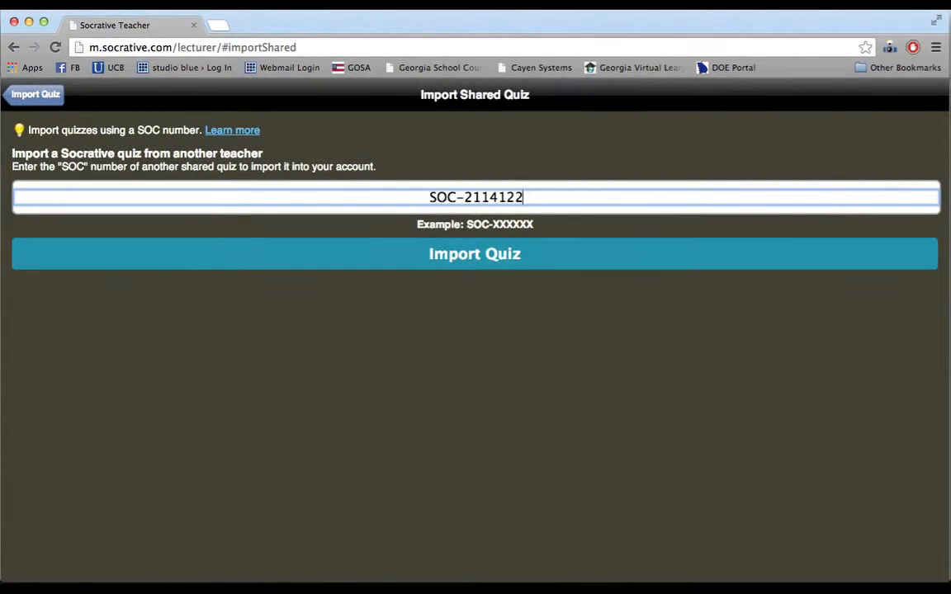
pyautogui.tripleClick(483, 196)
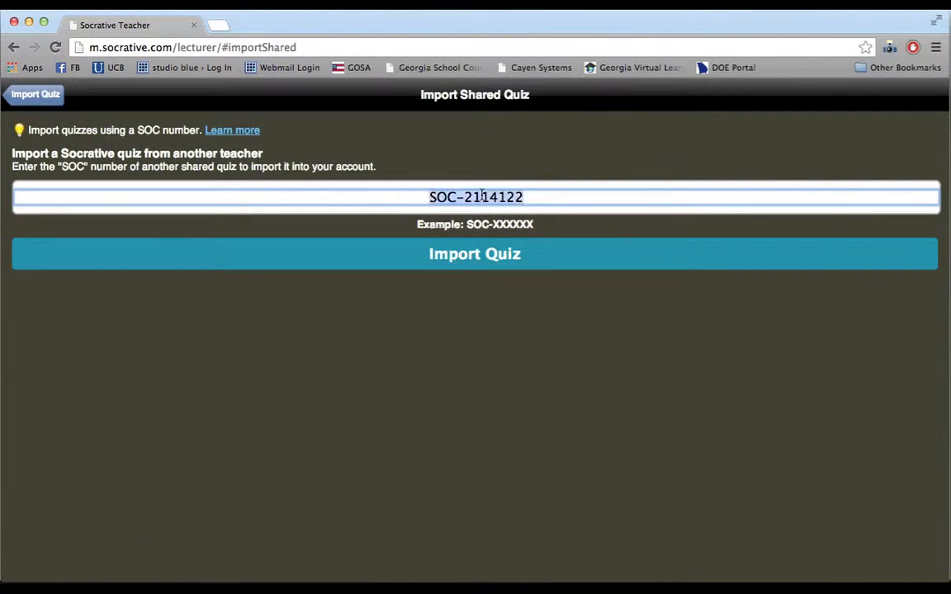
pyautogui.click(565, 197)
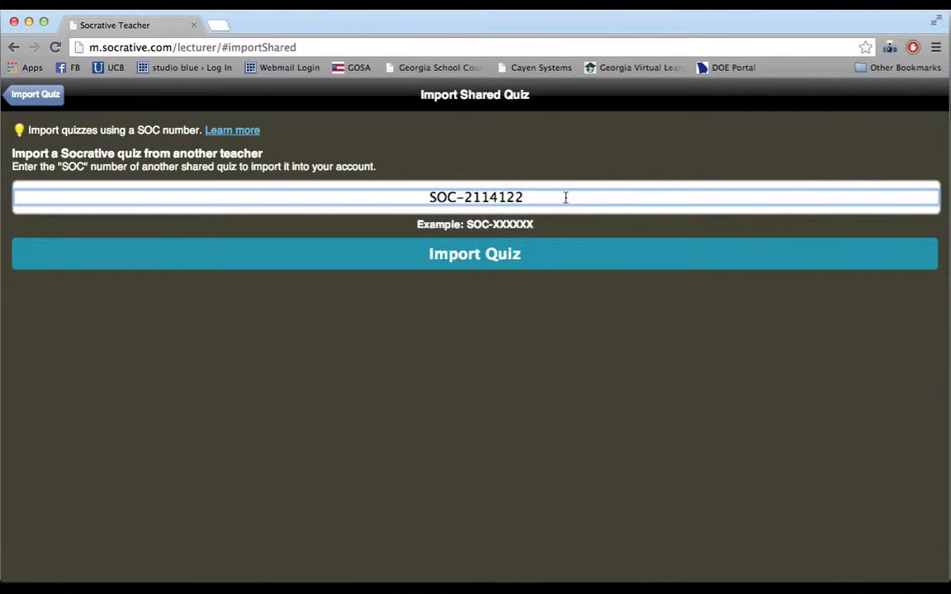
# - Return to the Socrative main screen and advance the Notebook presentation to the Tips slide
pyautogui.click(23, 98)
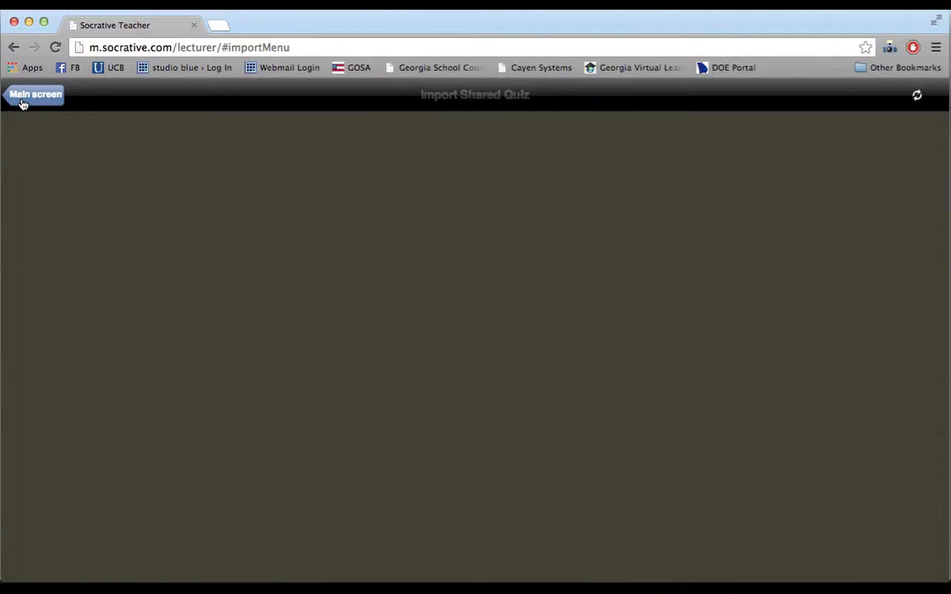
pyautogui.click(31, 97)
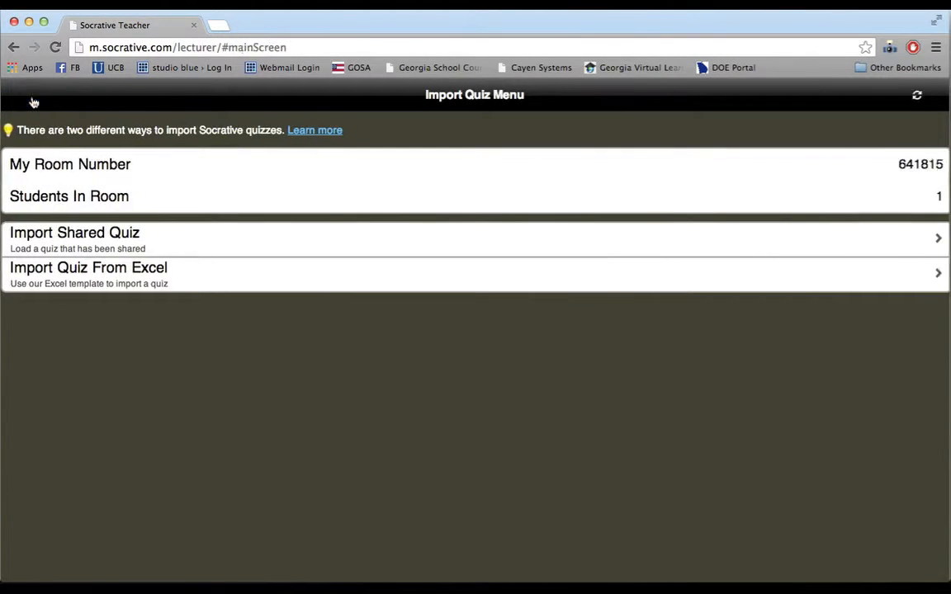
pyautogui.scroll(-5, 282, 350)
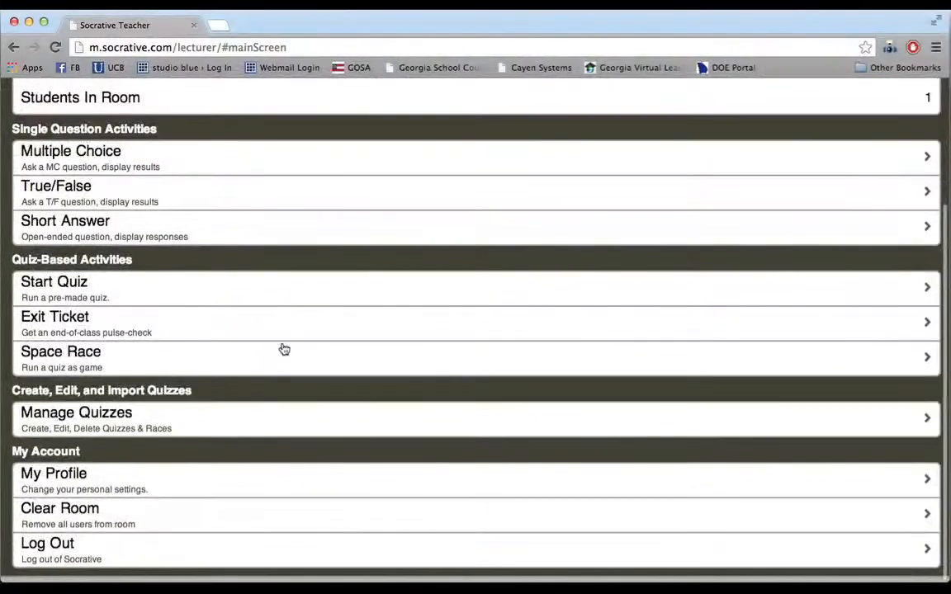
pyautogui.moveTo(38, 17)
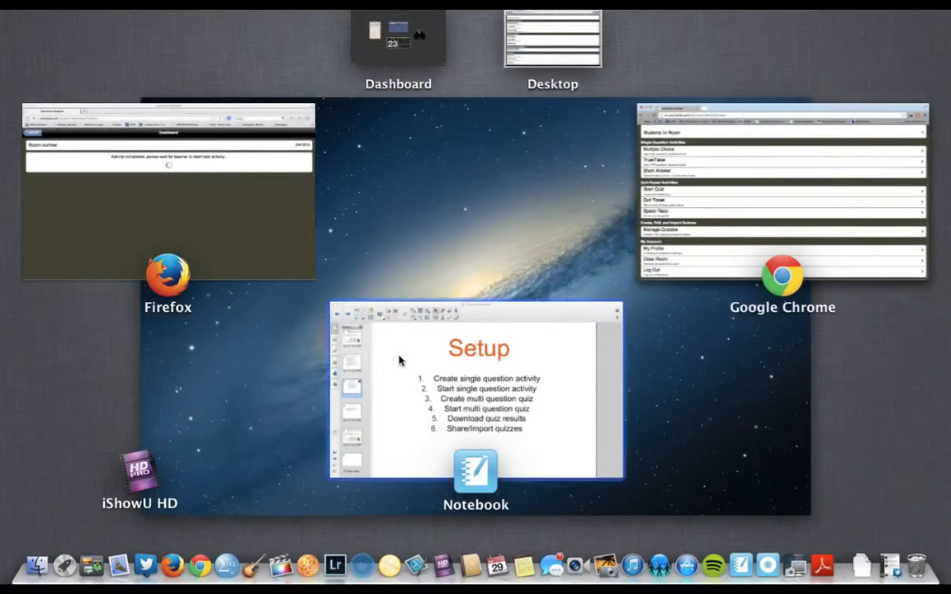
pyautogui.click(399, 361)
pyautogui.click(56, 50)
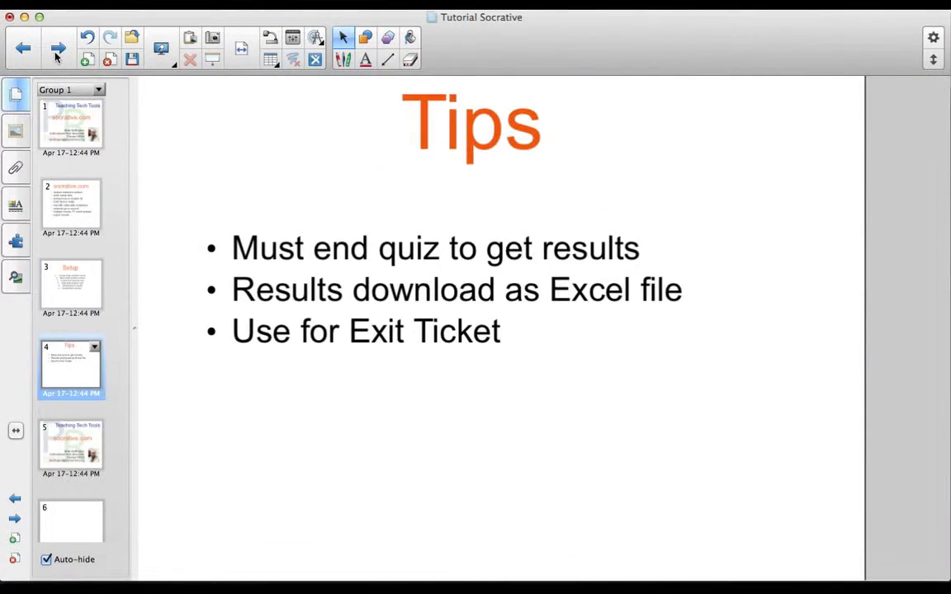